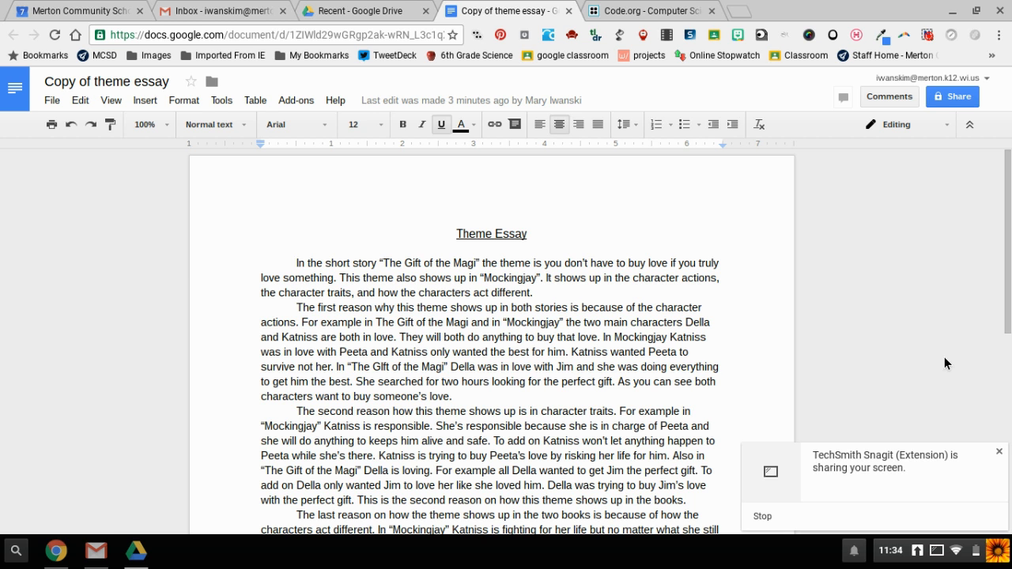
Step: Search the add-on store for "Highlight Tool" and close the store
left_click(286, 104)
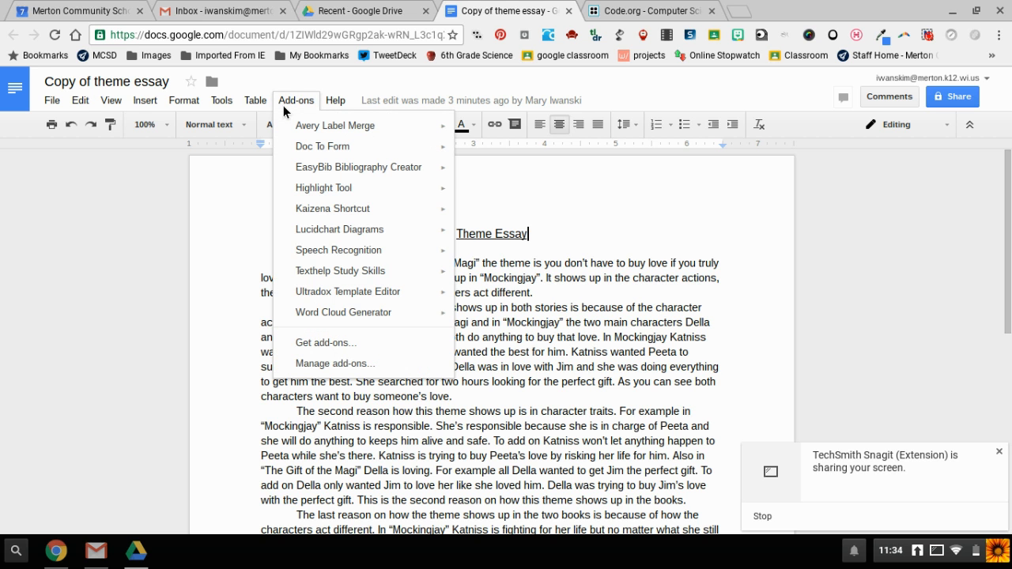
left_click(335, 344)
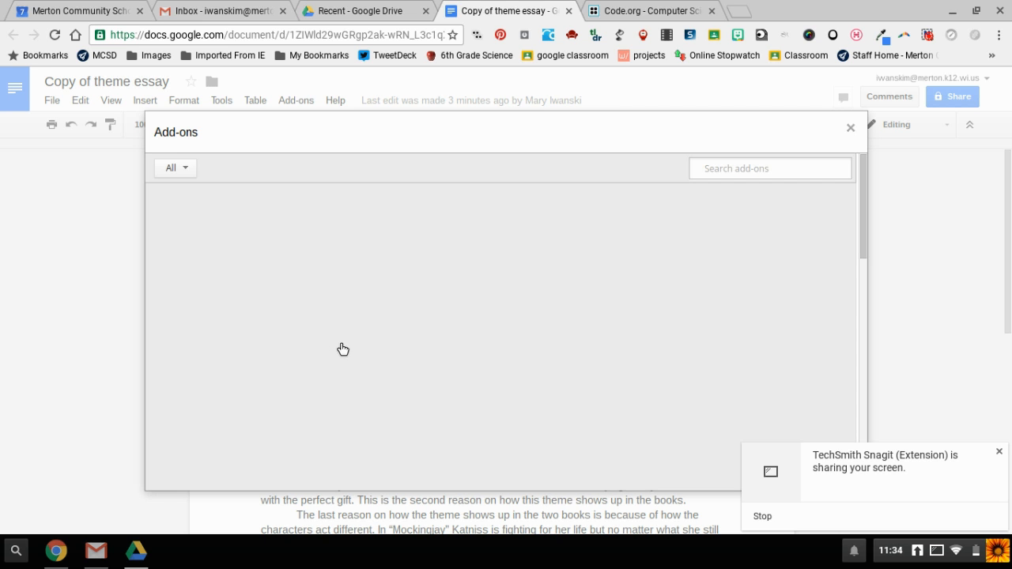
left_click(757, 175)
type("HIghlight Tool")
key("Return")
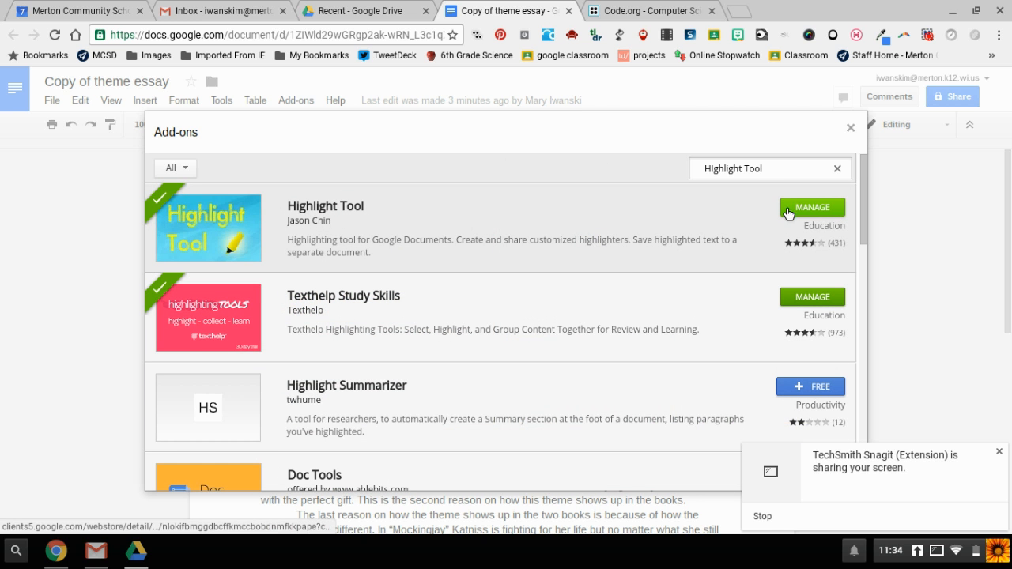
left_click(852, 129)
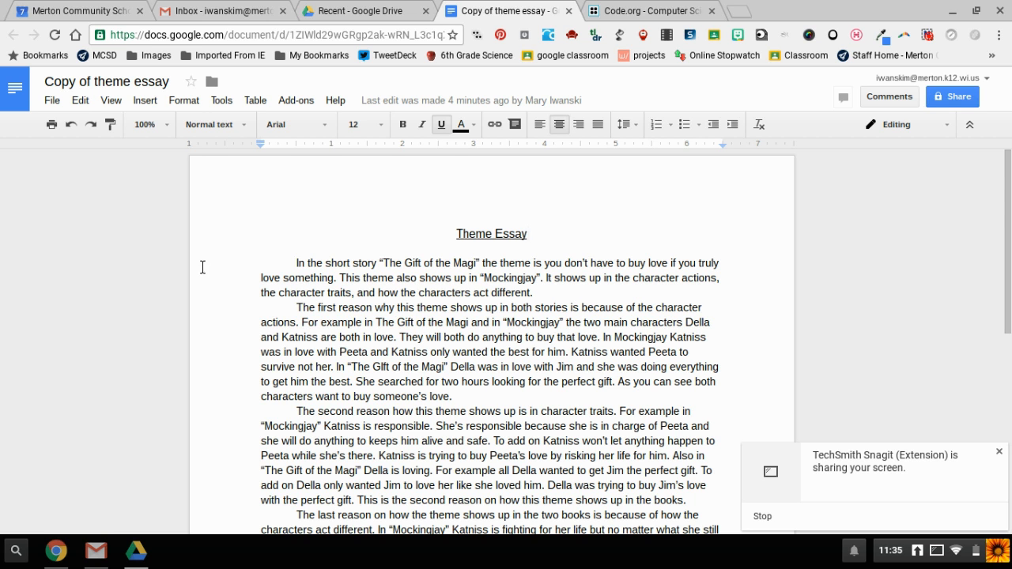
Step: Start the Highlight Tool add-on in the theme essay document
left_click(294, 105)
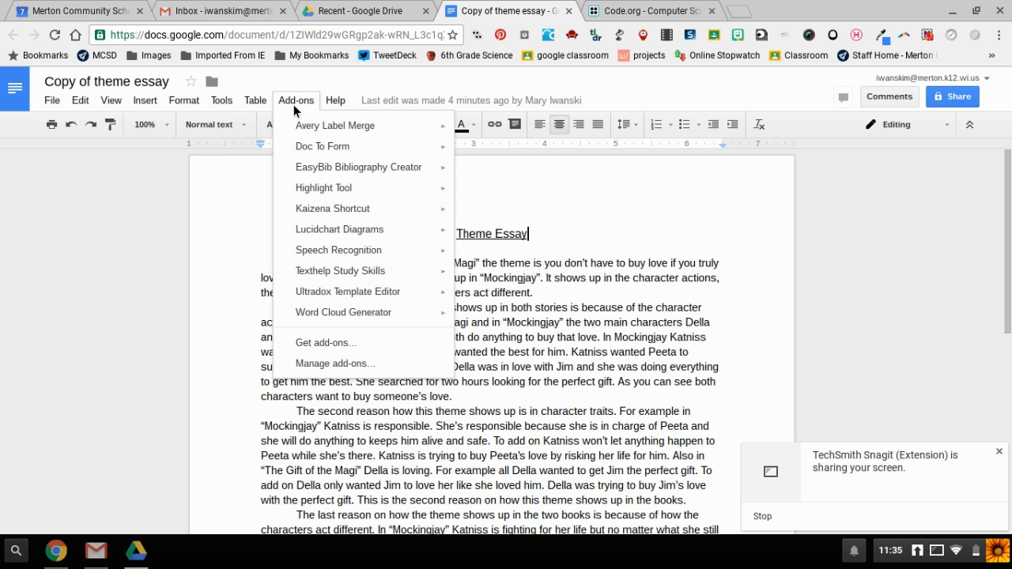
mouse_move(332, 199)
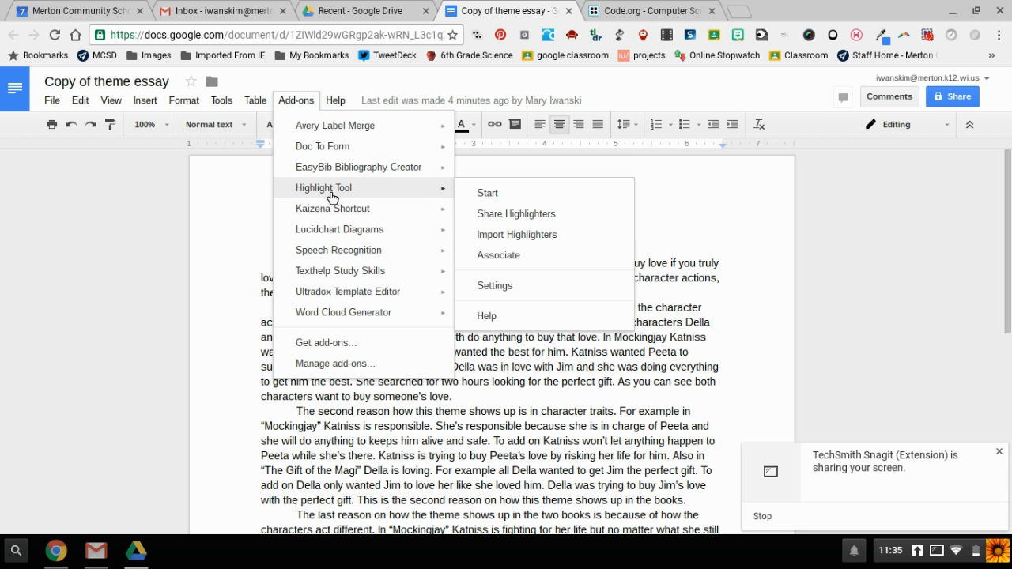
left_click(497, 202)
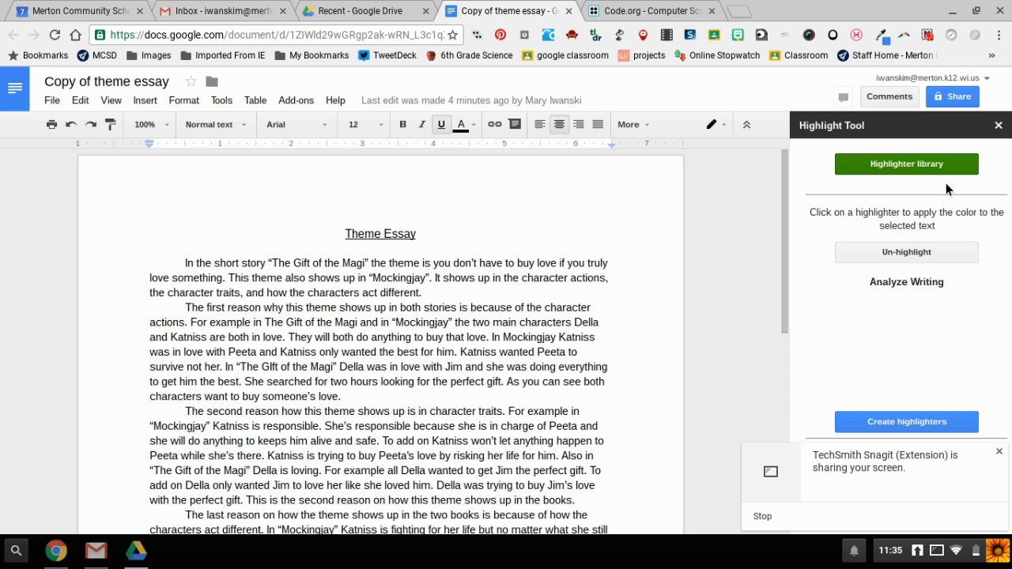
Step: Add a new set named "Analyzing Writing" to the highlighter library
left_click(895, 170)
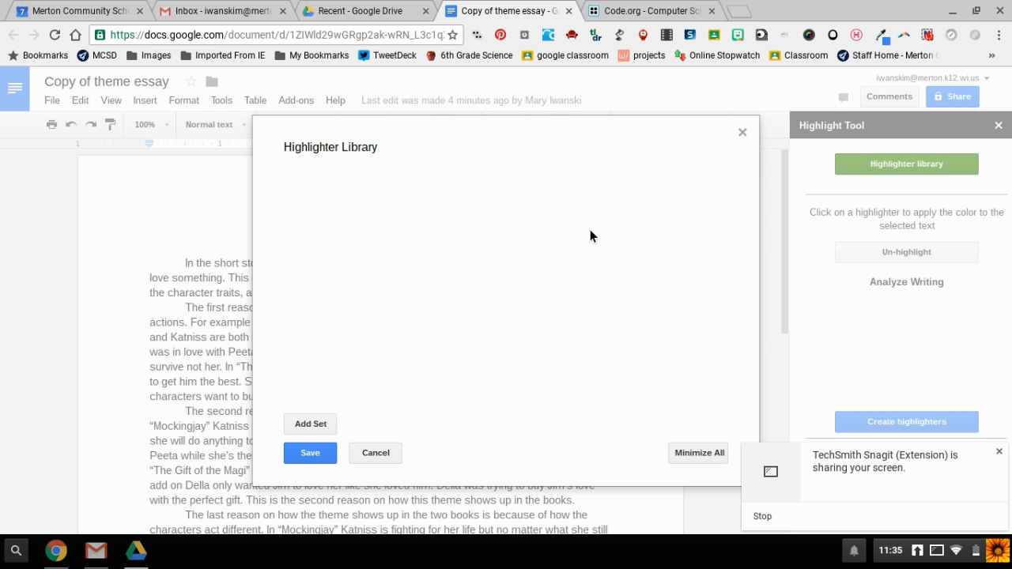
left_click(302, 428)
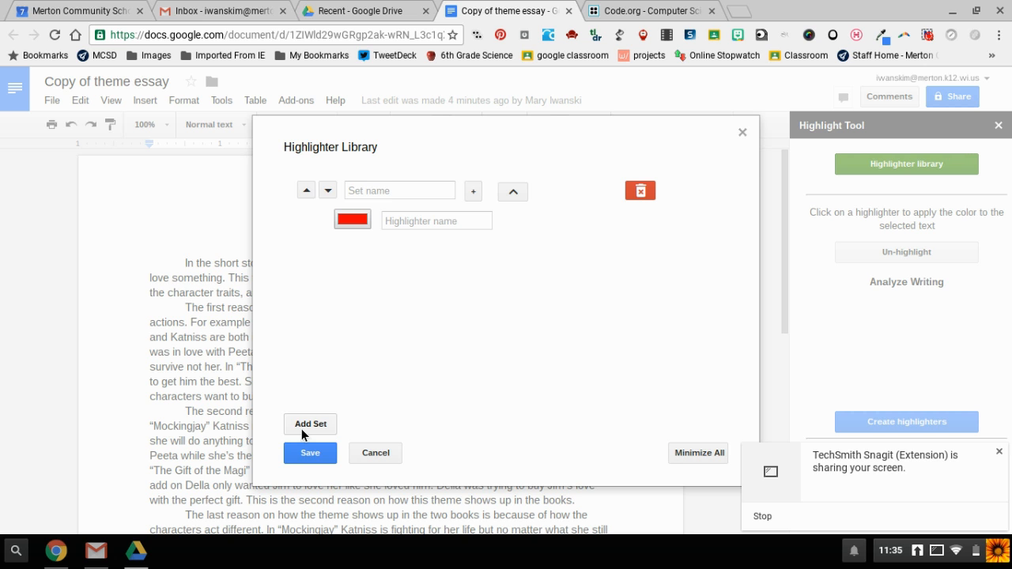
left_click(397, 193)
type("A")
key("BackSpace")
type("Analyzing Wri")
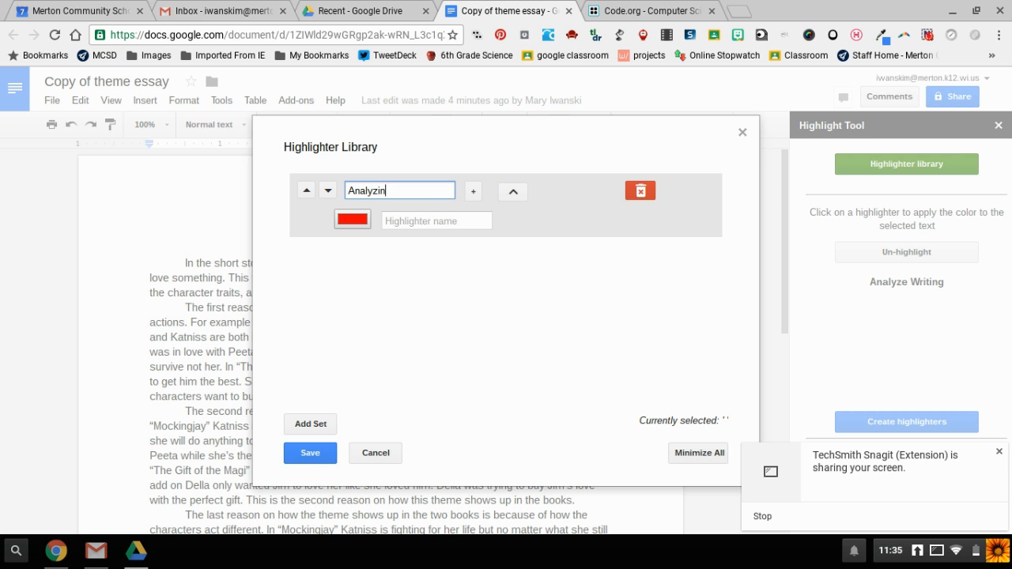
key("BackSpace")
type("iting")
Step: Give the Analyzing Writing set three highlighters named "Thesis Statement", "Evidence for Thesis" and "Analysis Statements"
left_click(420, 223)
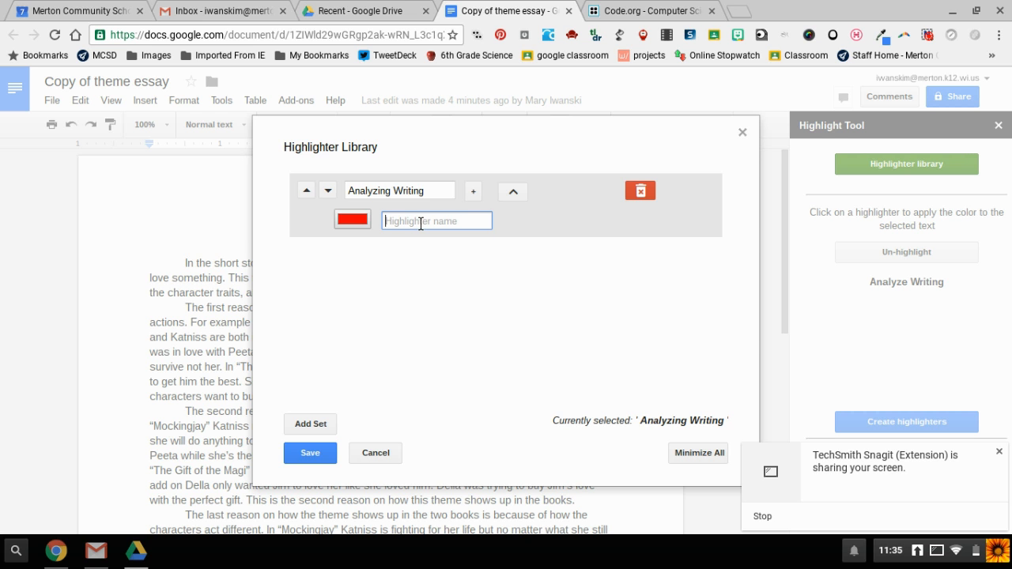
type("Thesis Statement")
left_click(473, 199)
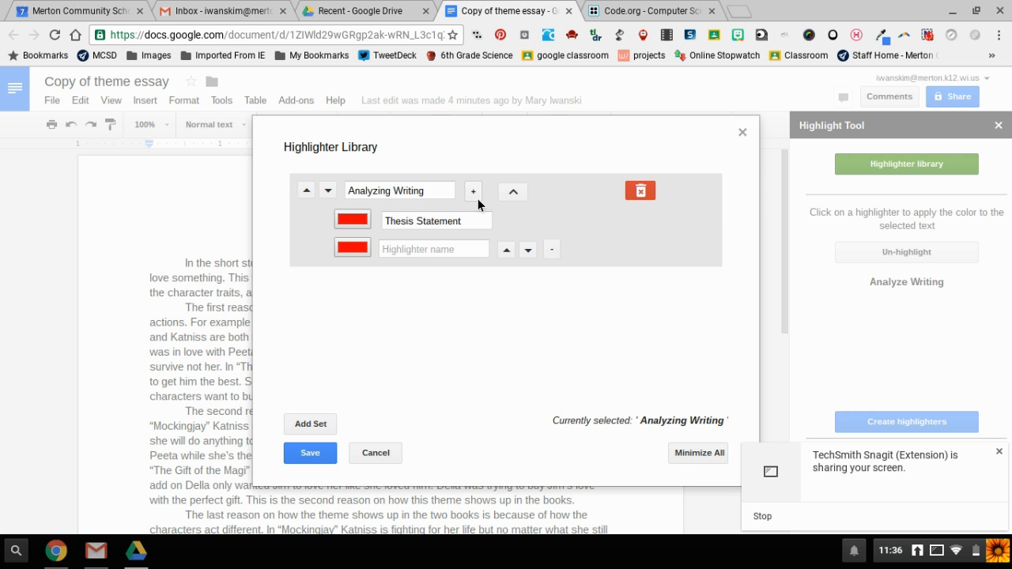
left_click(425, 254)
type("Evidence for Thesis")
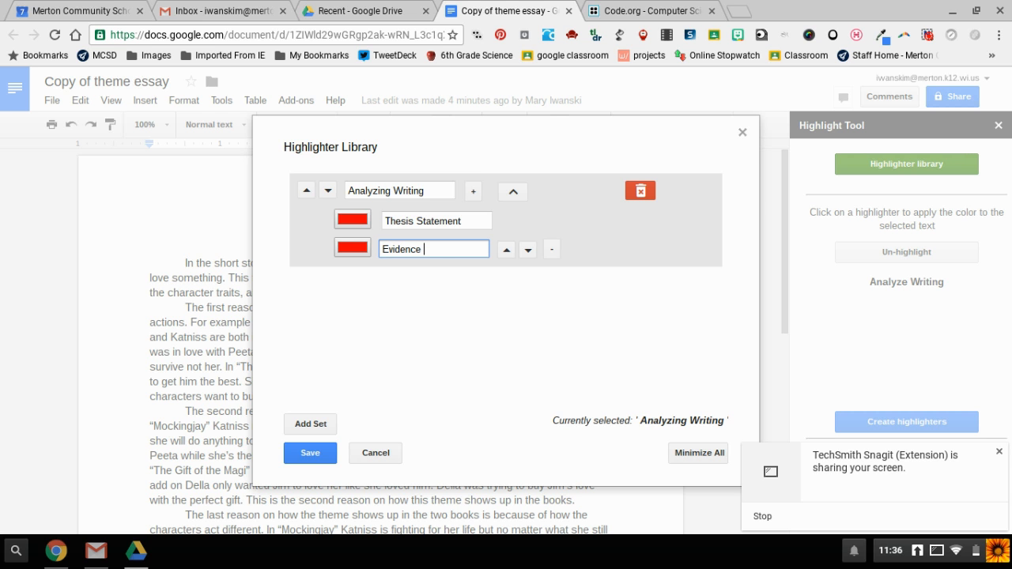
left_click(474, 192)
left_click(436, 283)
type("Analysis St")
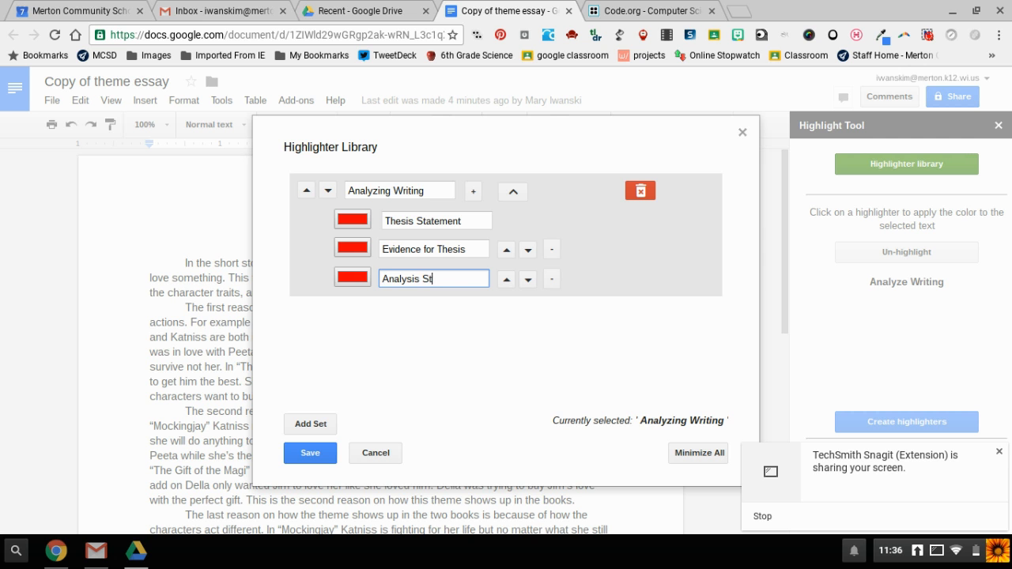
type("atements")
Step: Colour the Thesis Statement highlighter green (#1aff00), Evidence for Thesis yellow (#f1ff00) and Analysis Statements magenta
left_click(367, 220)
left_click(582, 297)
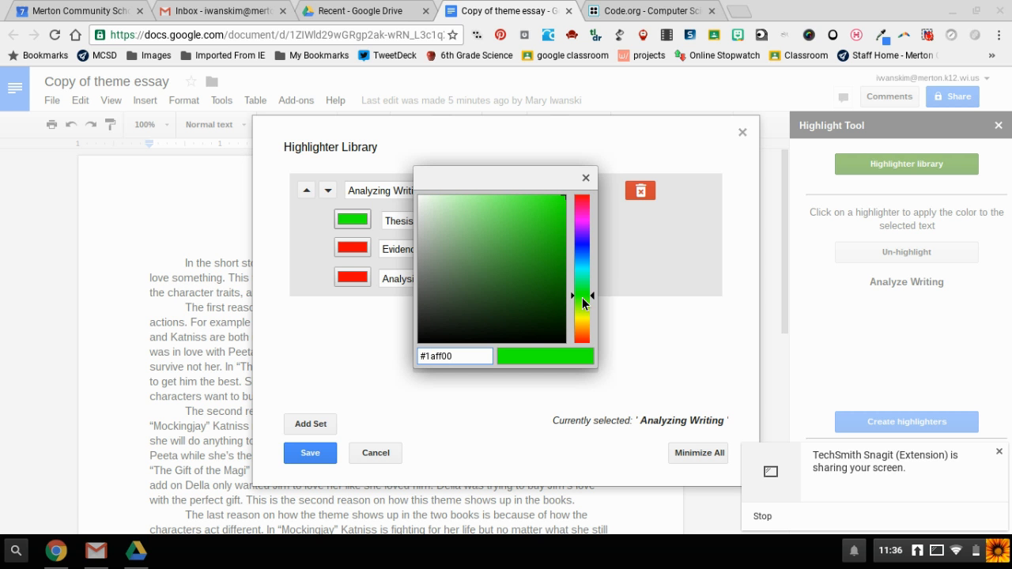
left_click(586, 177)
left_click(362, 249)
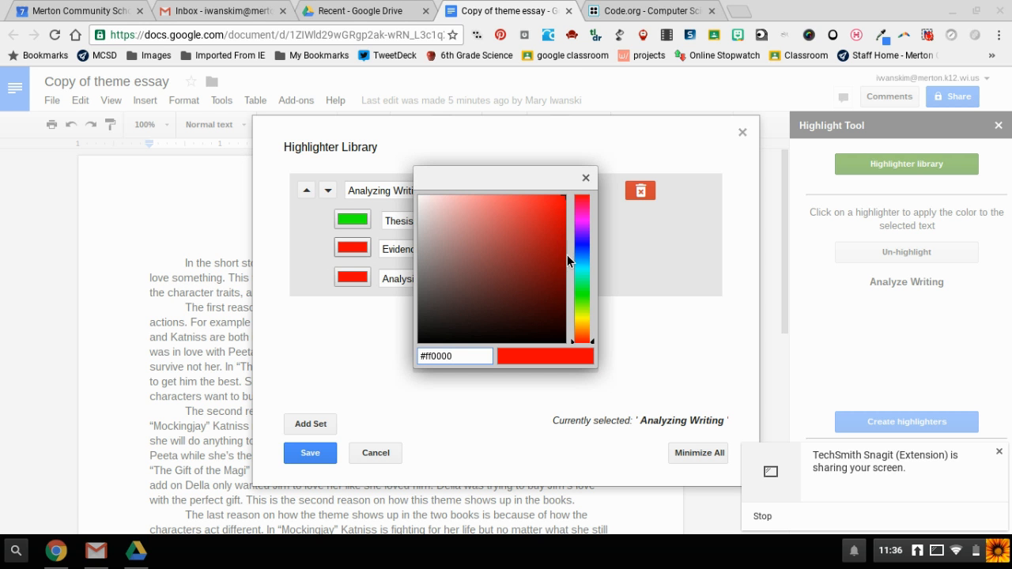
left_click(585, 315)
left_click(586, 179)
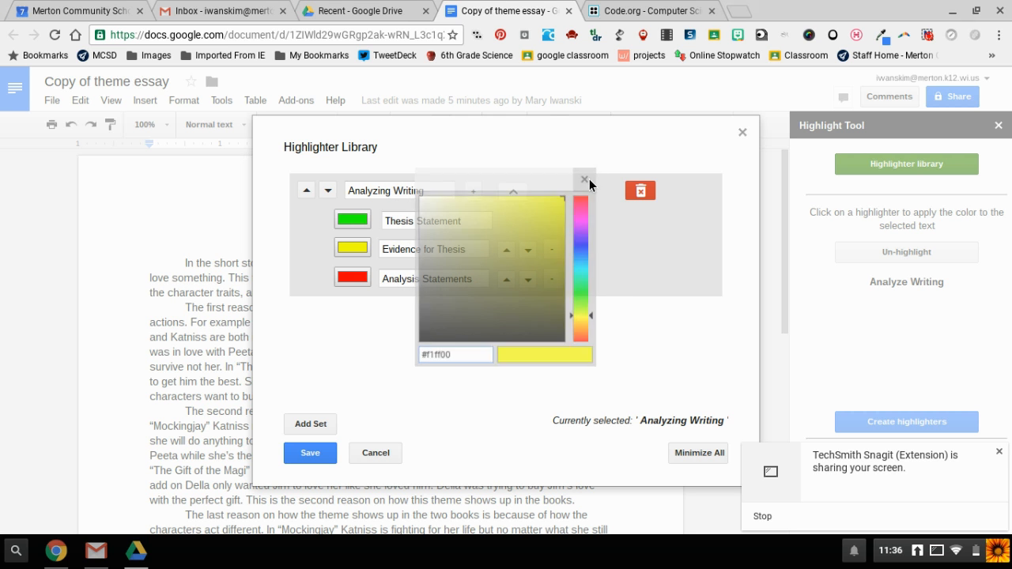
left_click(350, 283)
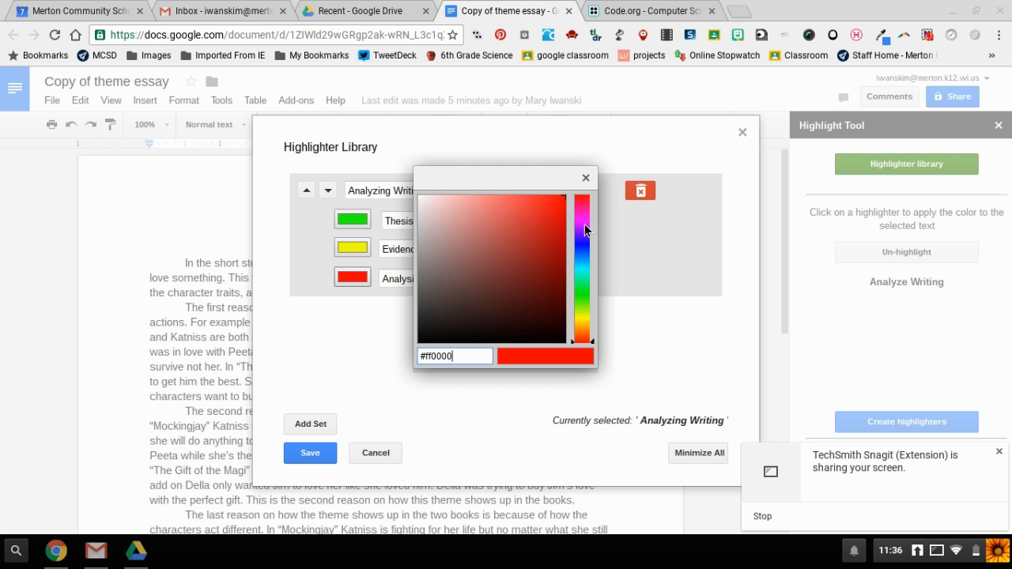
left_click(587, 222)
left_click(586, 179)
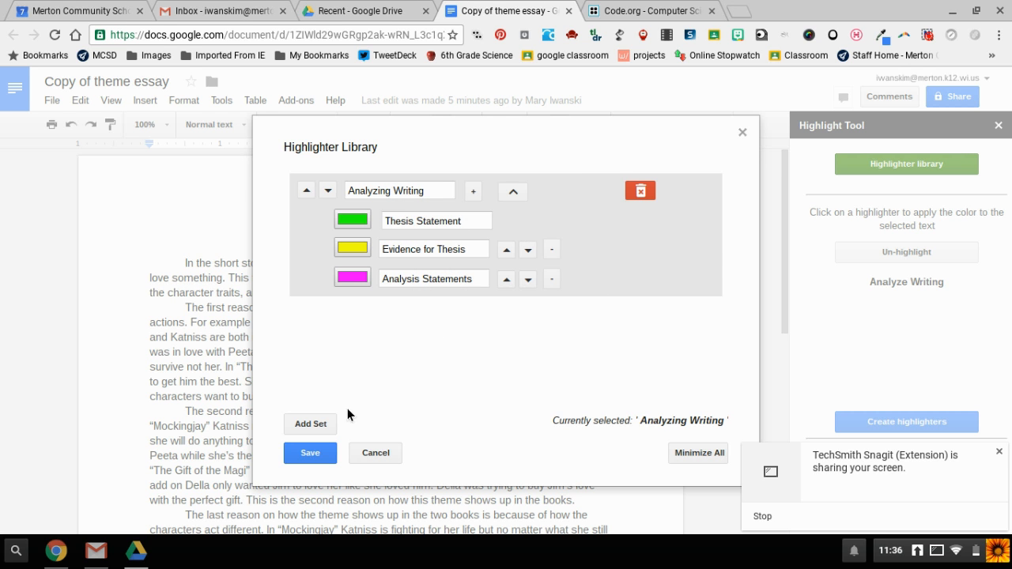
Step: Add a second set named "Anaylze Reading" and name its first highlighter "Author Craft"
left_click(324, 422)
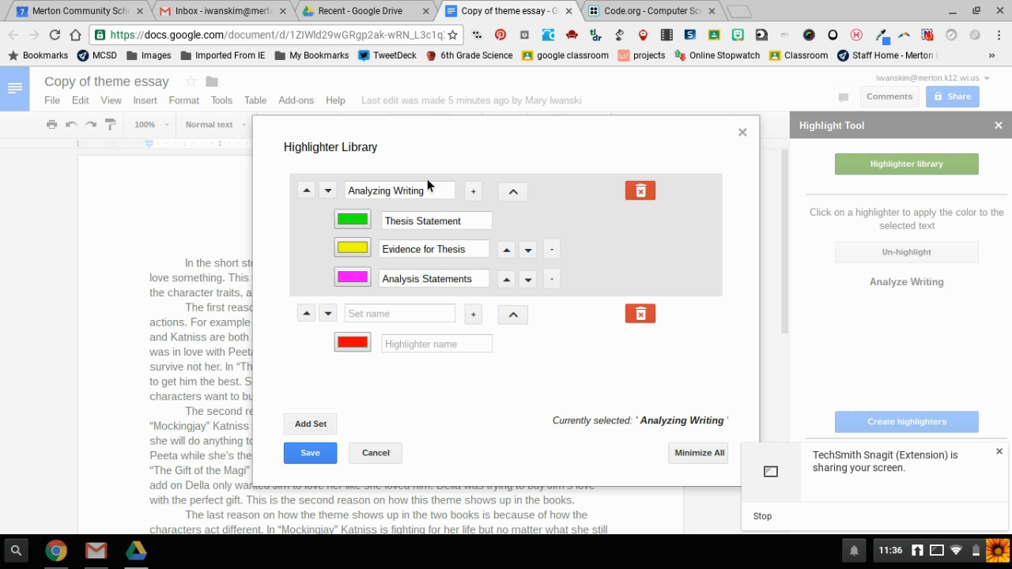
left_click(387, 323)
type("Anaylze Reading")
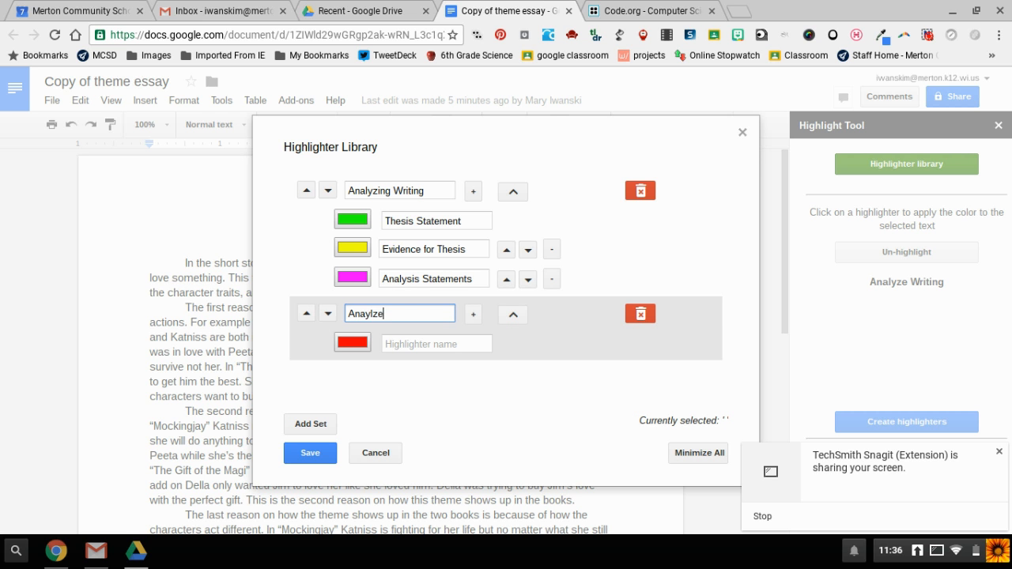
left_click(449, 352)
type("A")
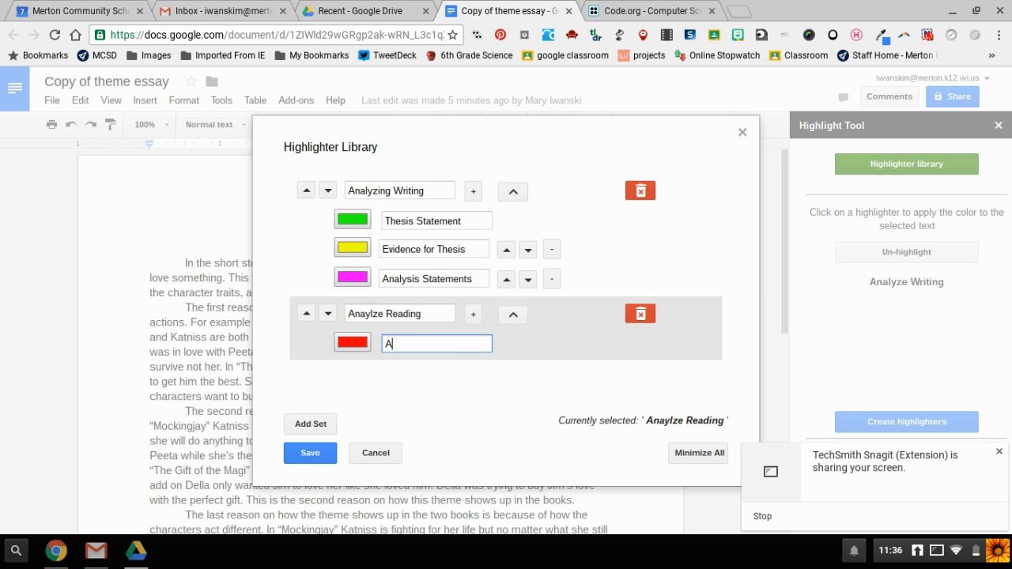
type("uthor Craft")
Step: Add a "Setting Description" highlighter to the Anaylze Reading set and save the highlighter library
left_click(474, 318)
left_click(445, 378)
type("Setting Description")
left_click(508, 401)
left_click(320, 459)
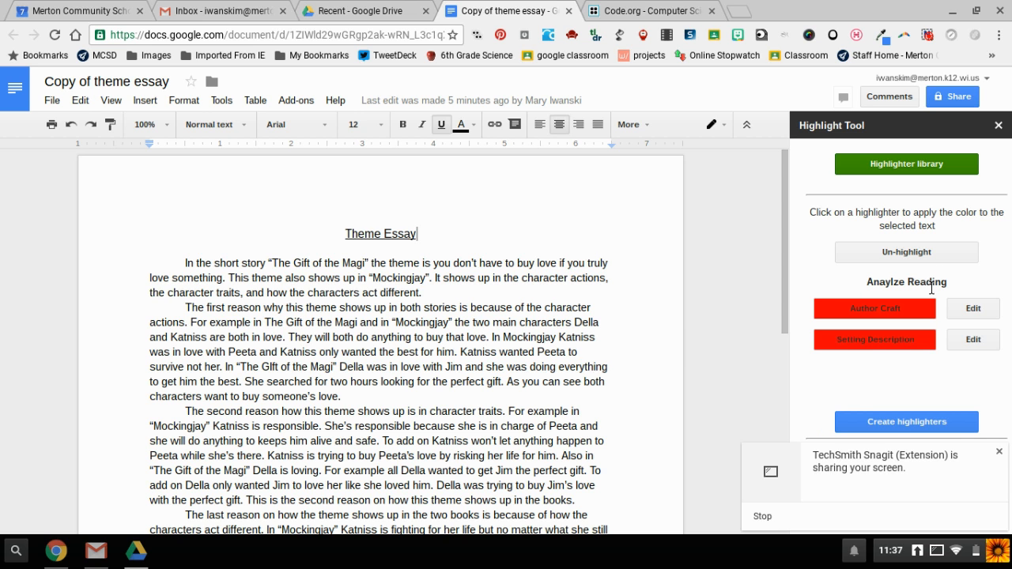
Step: Dismiss the screen-sharing notification and view the Create Highlighter(s) dialog without creating a highlighter
left_click(997, 452)
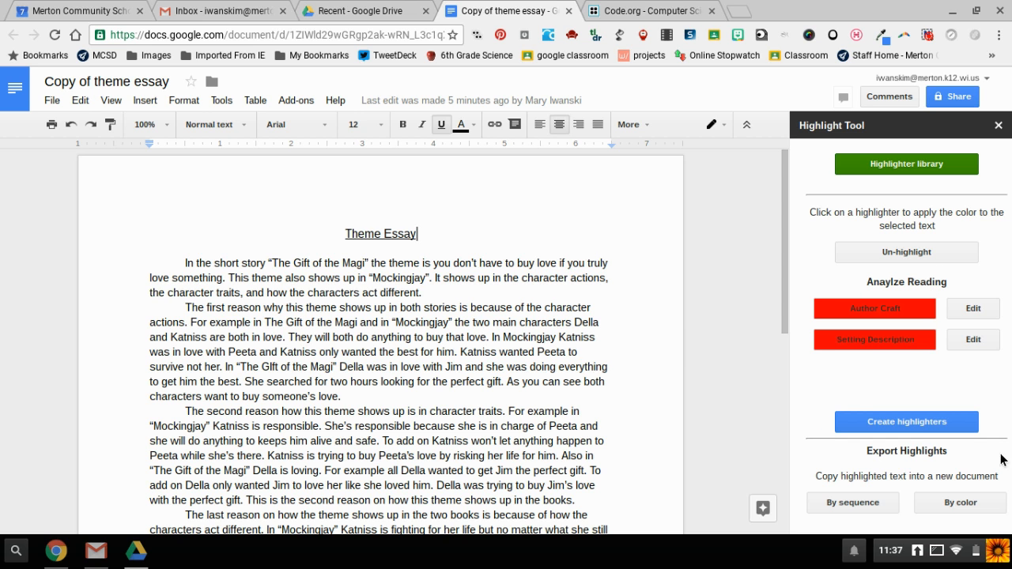
left_click(938, 434)
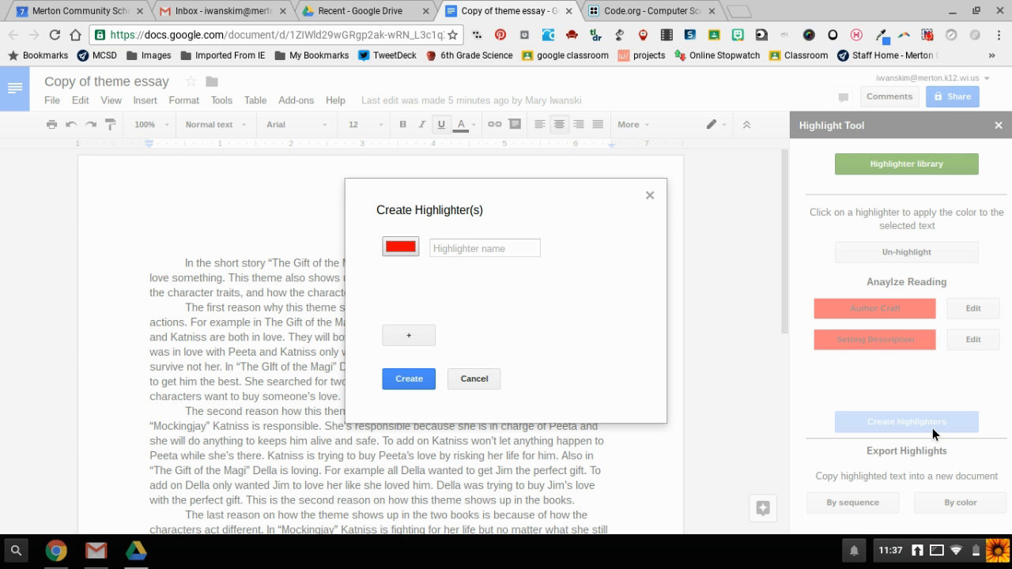
left_click(645, 201)
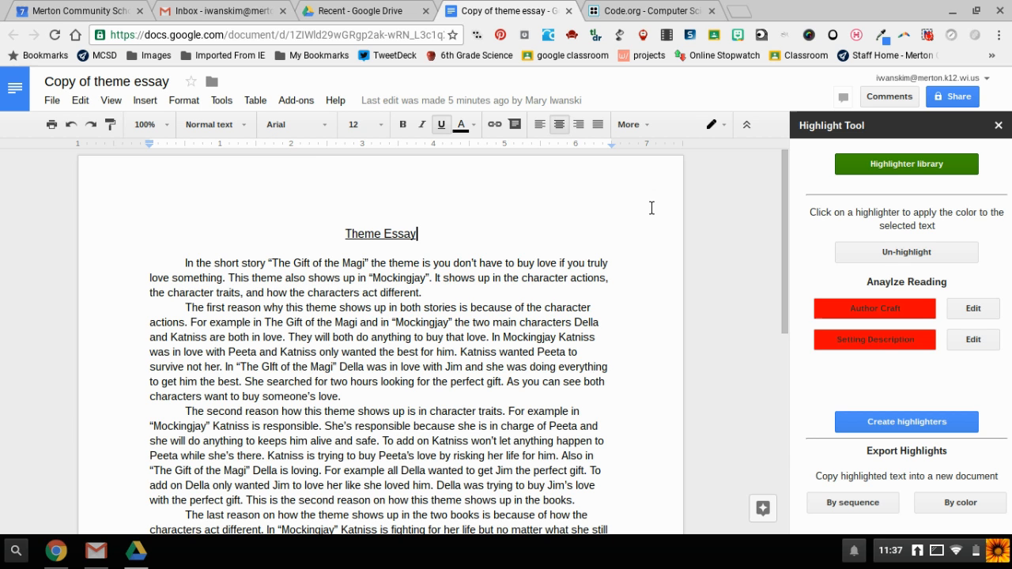
left_click(882, 168)
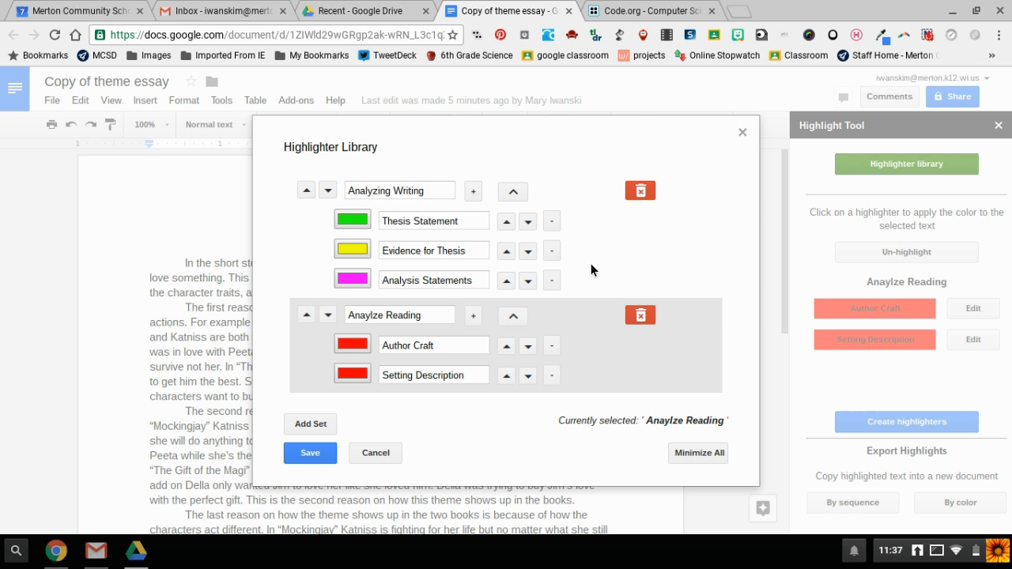
left_click(621, 258)
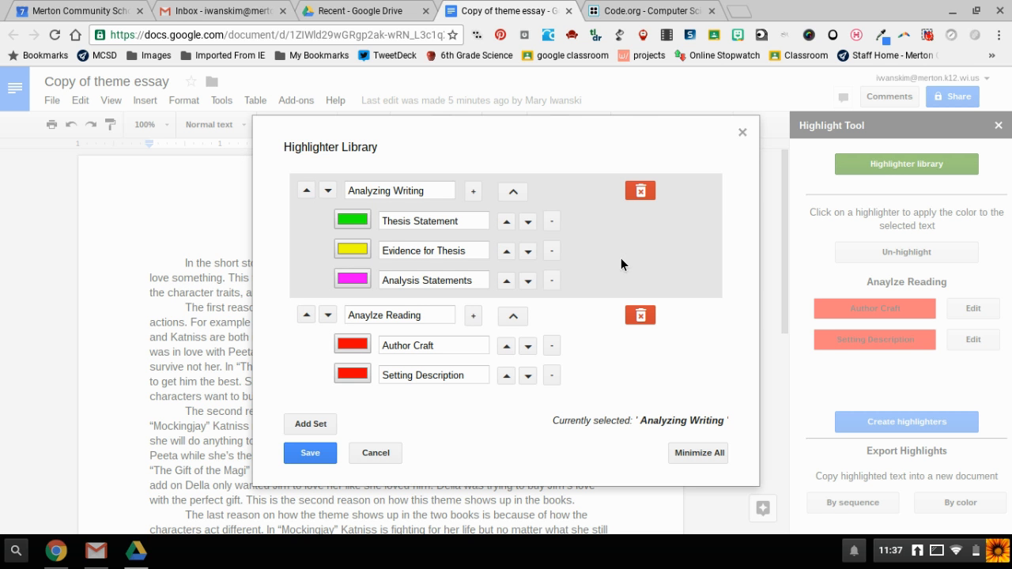
left_click(384, 452)
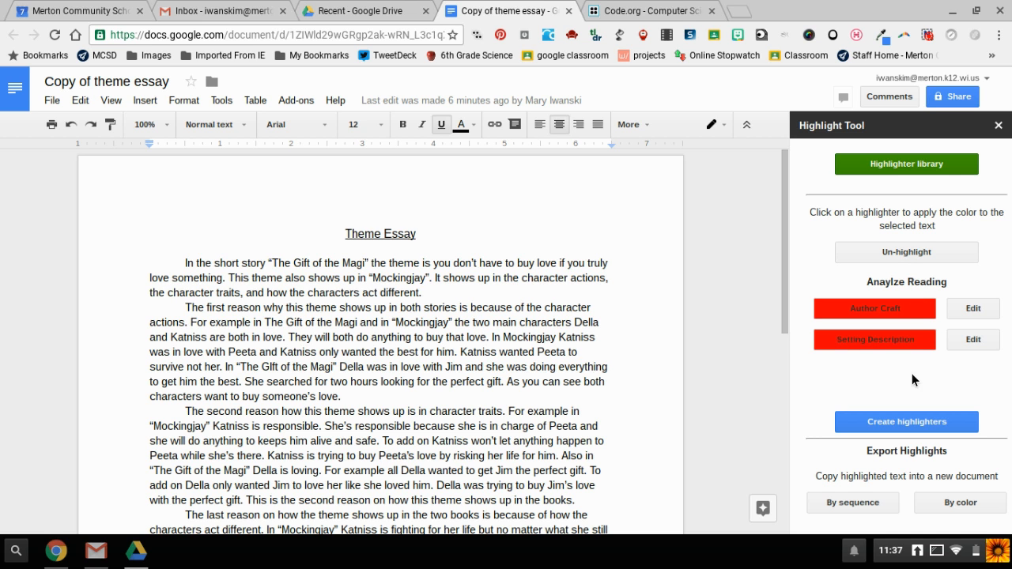
Step: Make Analyzing Writing the active set in the highlighter library and save the choice
left_click(901, 170)
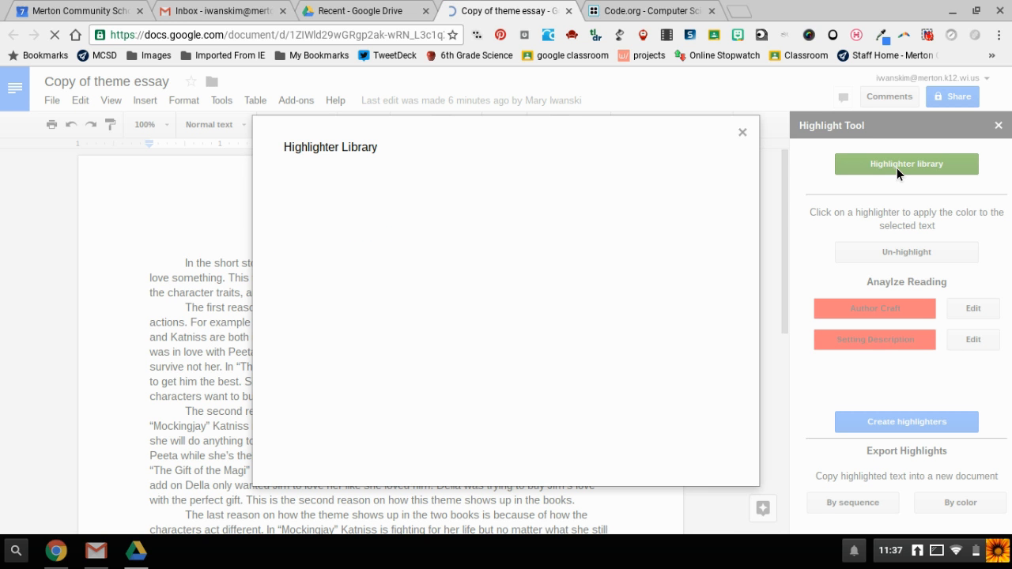
left_click(653, 250)
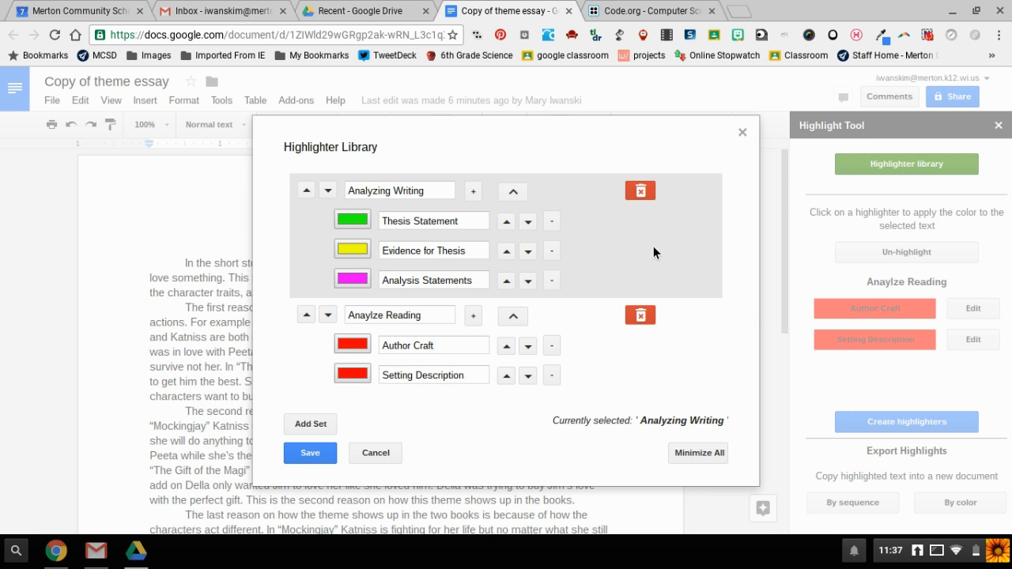
left_click(310, 457)
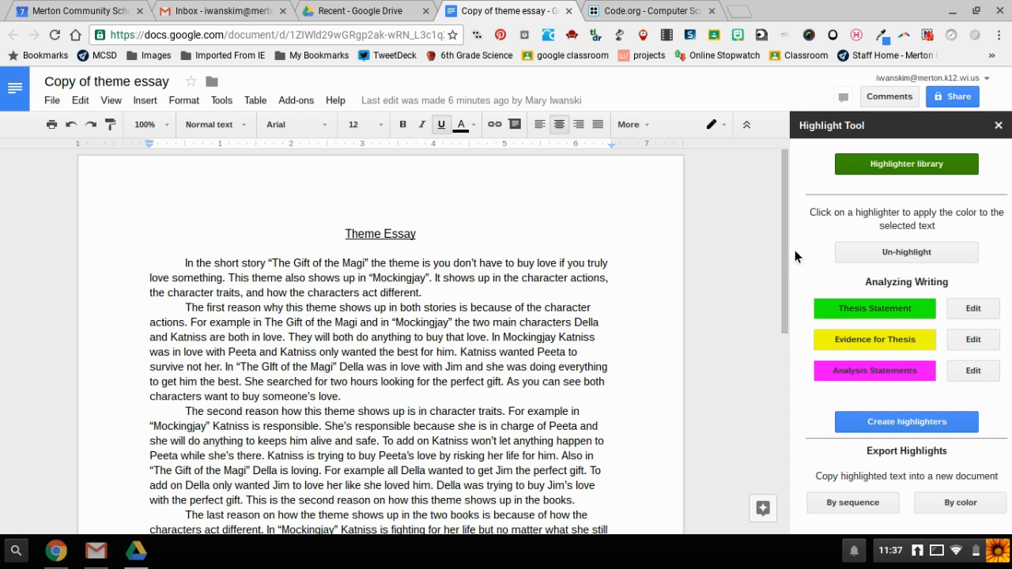
Step: Highlight the second paragraph's opening sentence, "The first reason why this theme shows up...", with the Thesis Statement highlighter
left_click_drag(786, 247, 782, 281)
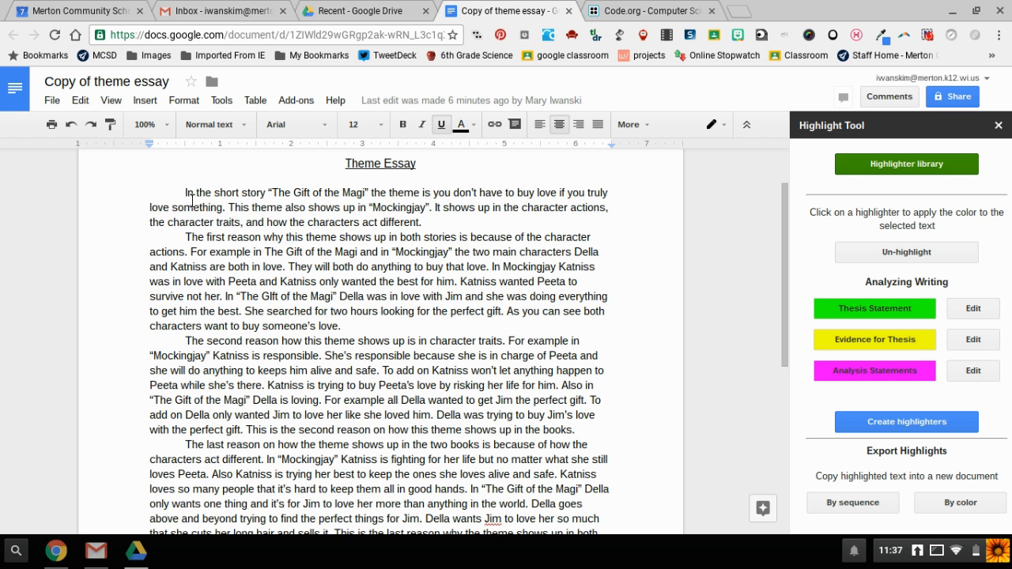
scroll(188, 237, "up", 1)
left_click_drag(185, 242, 190, 261)
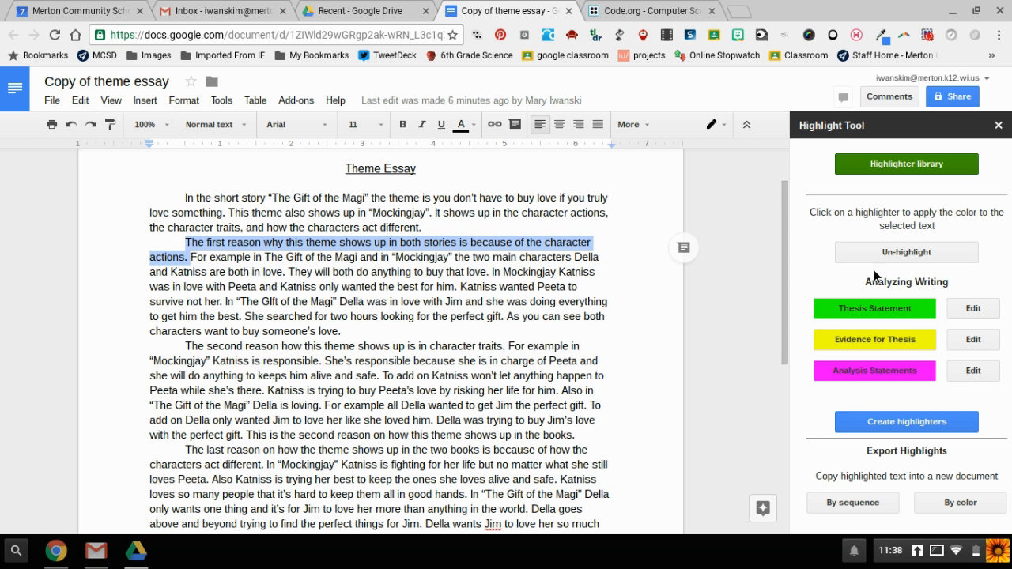
left_click(906, 315)
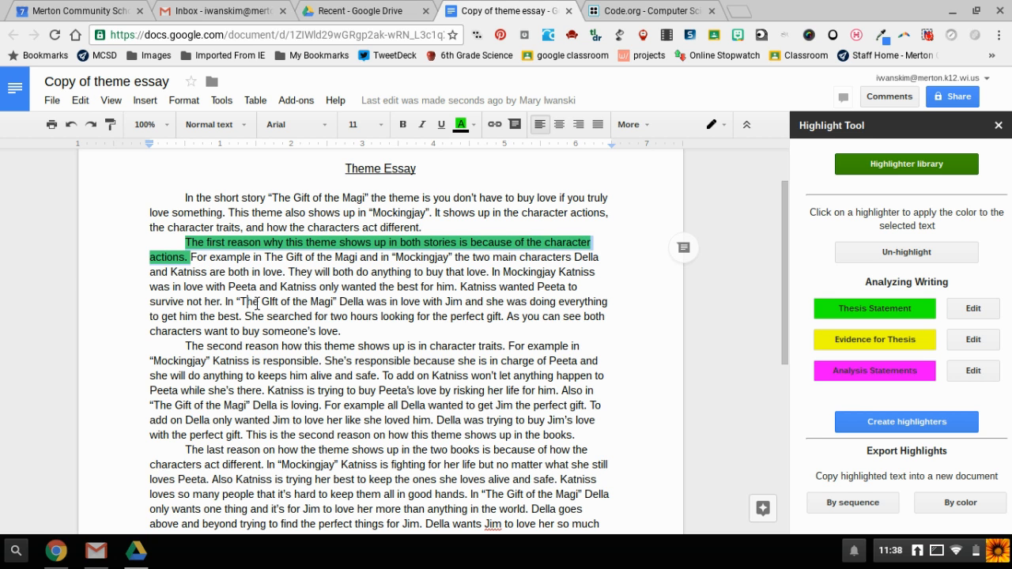
Step: Highlight the second paragraph's text from "For example in The Gift of the Magi" through "the best for him." with the Evidence for Thesis highlighter
left_click(201, 265)
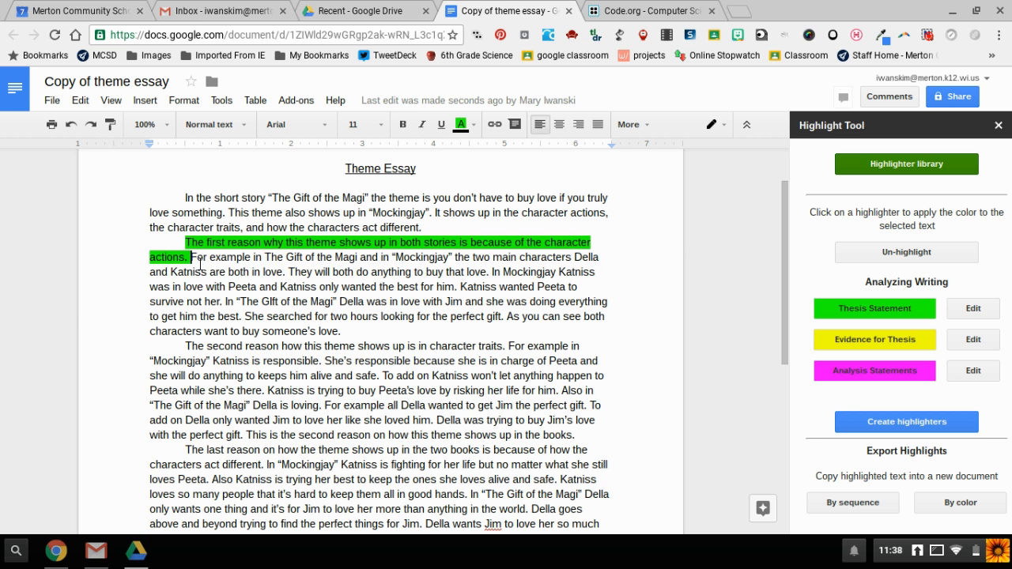
left_click_drag(201, 264, 467, 300)
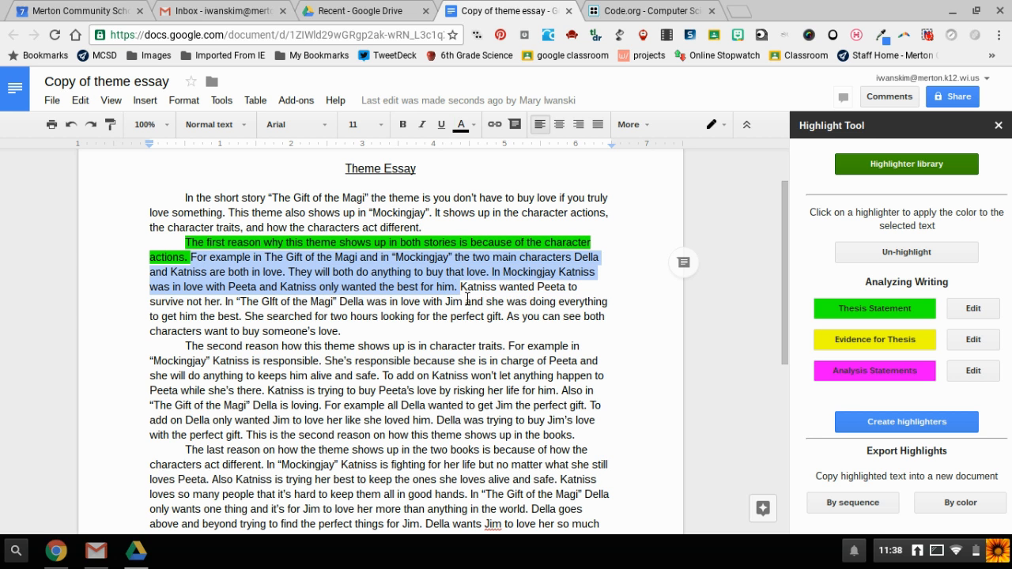
left_click(845, 342)
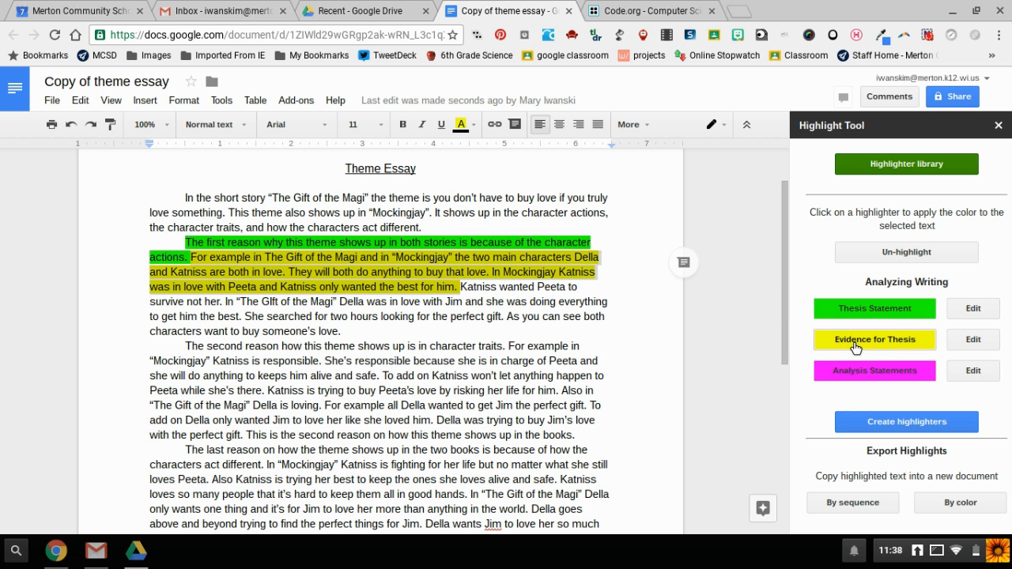
Step: Highlight the second paragraph from "Katniss wanted Peeta" to its end with the Analysis Statements highlighter, and undo the accidental move of that text
left_click(493, 281)
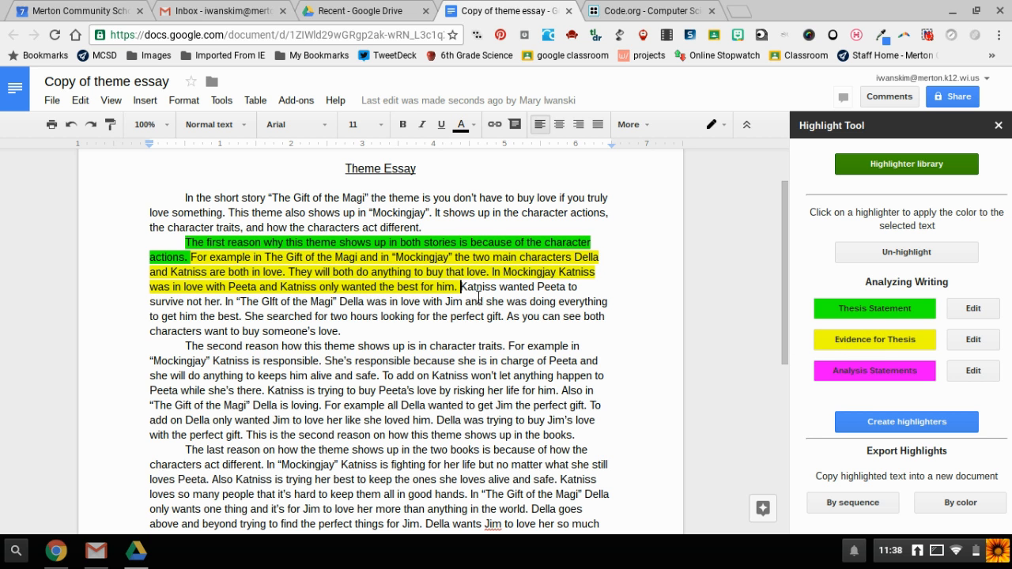
left_click_drag(470, 294, 497, 338)
left_click(895, 378)
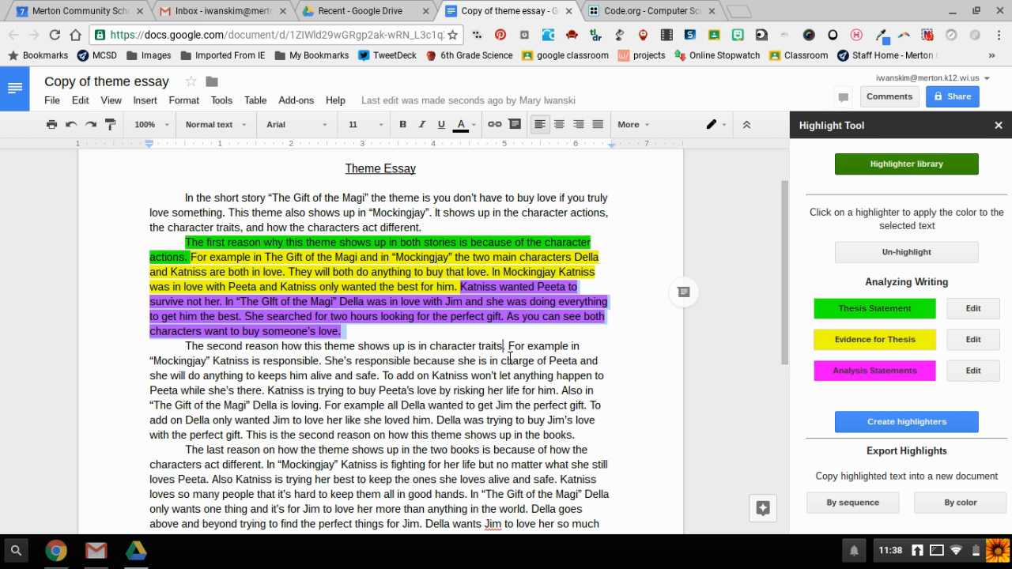
left_click_drag(509, 358, 510, 358)
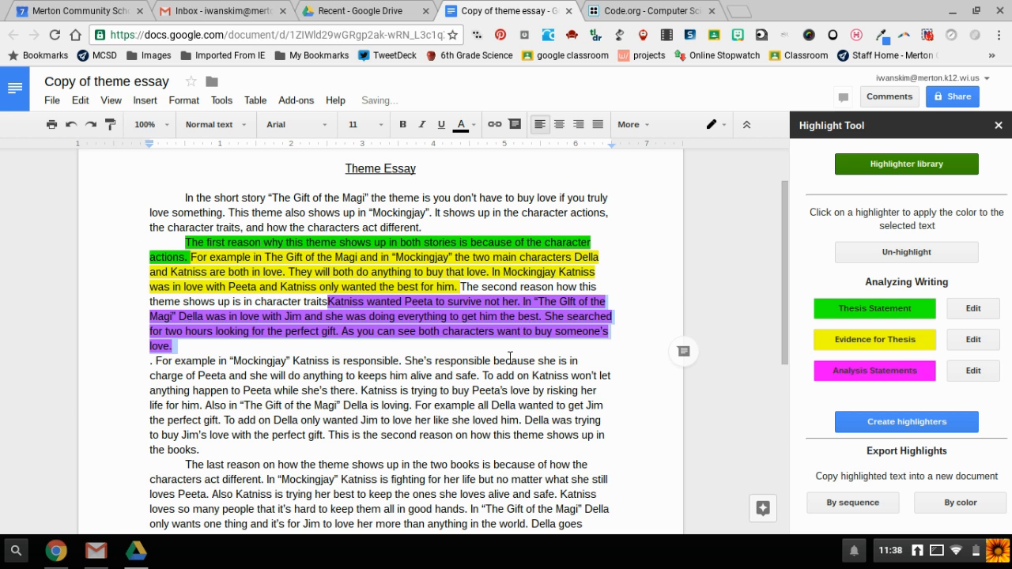
left_click(71, 127)
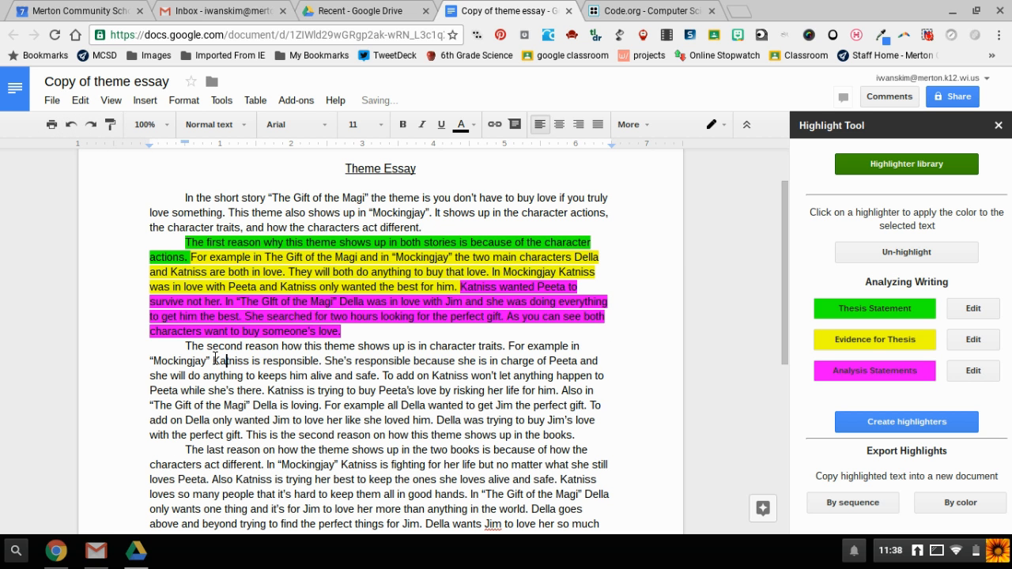
Step: Highlight the third paragraph's opening sentence, "The second reason how this theme shows up is in character traits.", with the Thesis Statement highlighter
left_click_drag(188, 352, 519, 357)
left_click(858, 315)
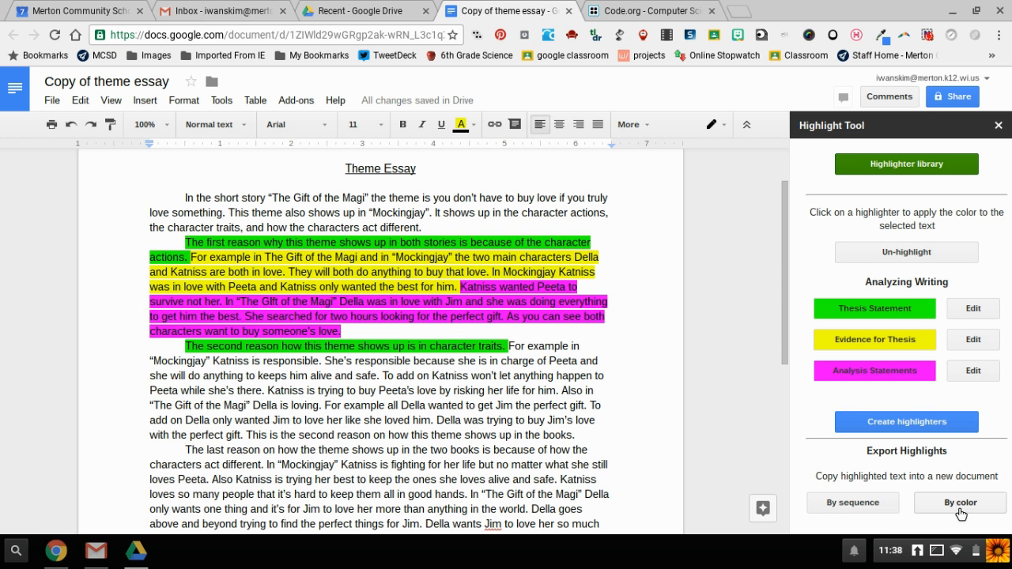
Step: Export the highlights by sequence to a new document, look through that document, and return to the essay
left_click(828, 498)
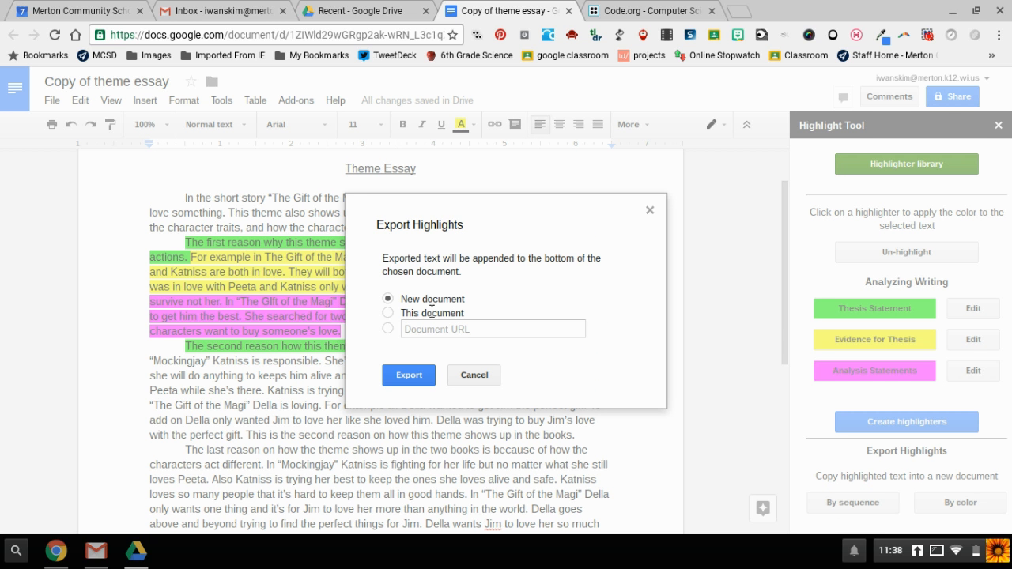
left_click(413, 377)
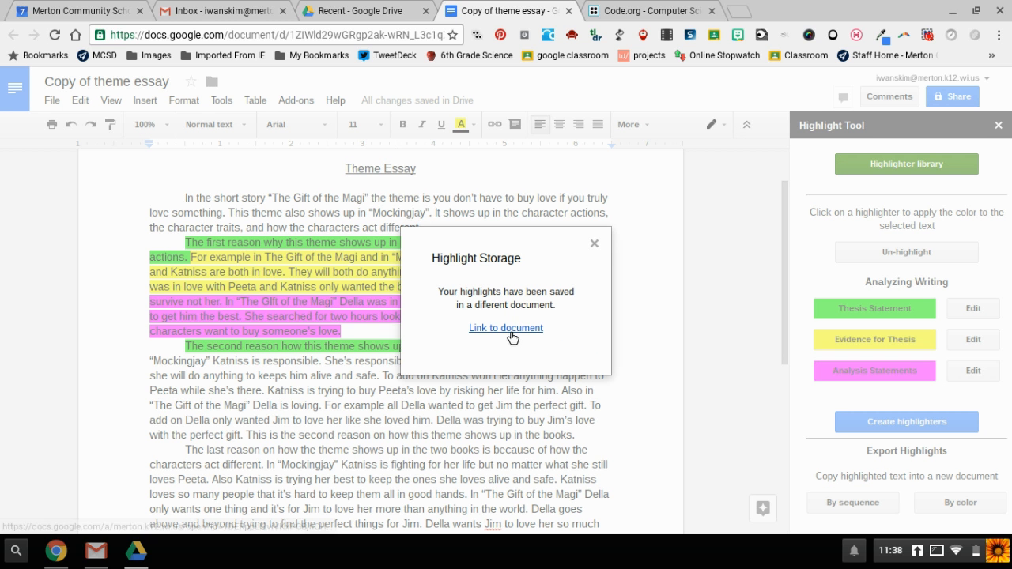
left_click(506, 331)
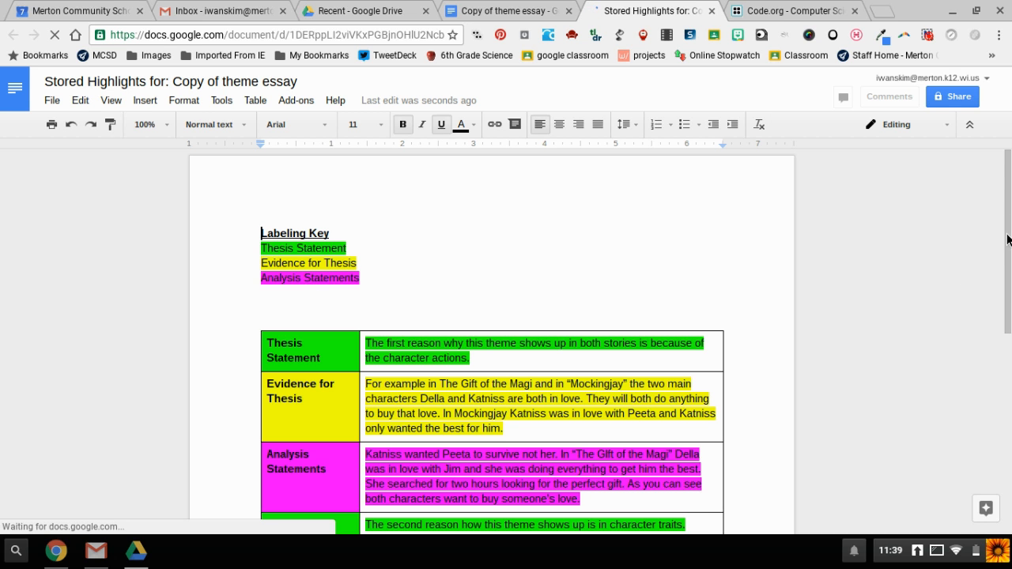
scroll(1008, 241, "down", 3)
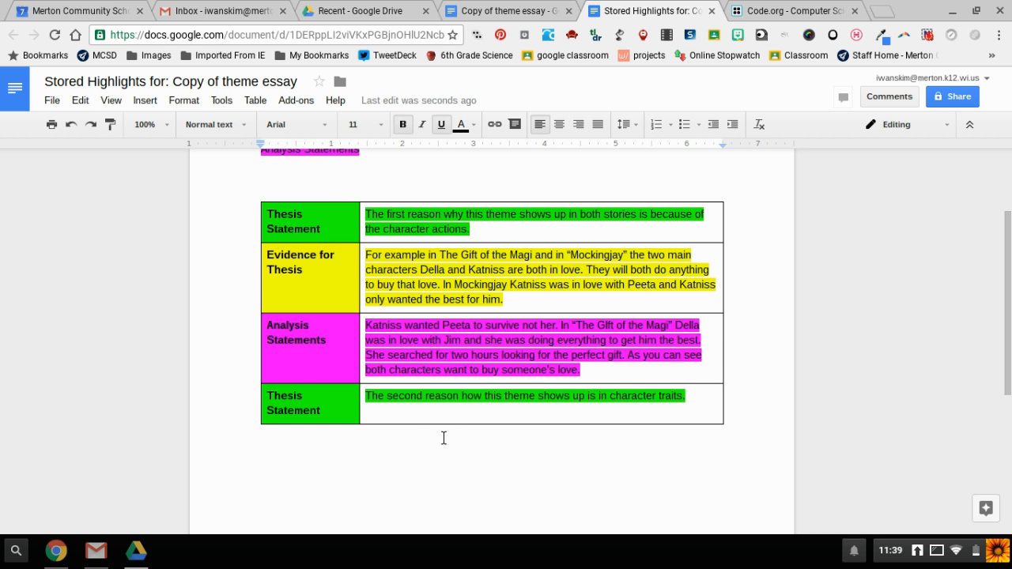
left_click(515, 9)
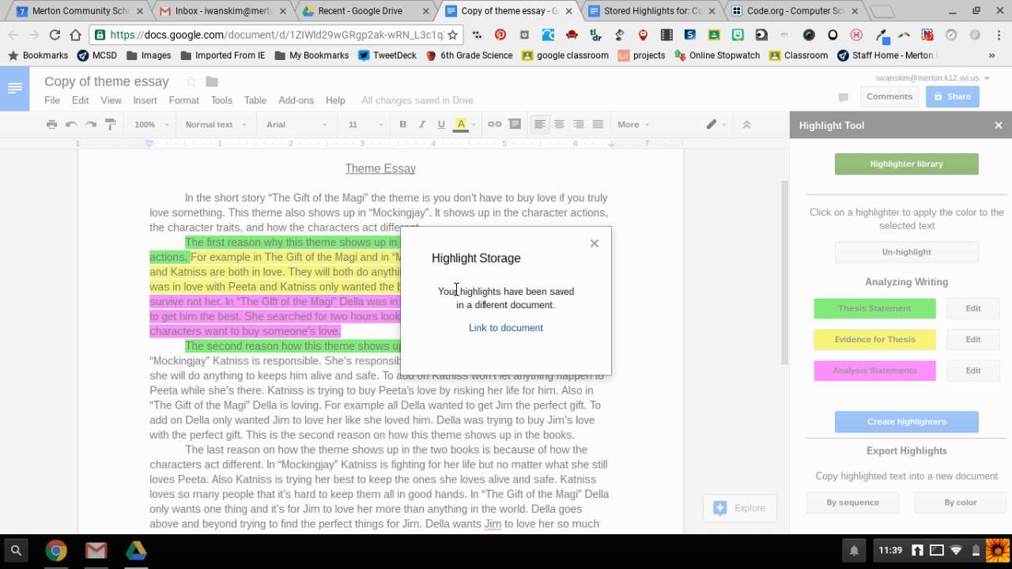
left_click(594, 249)
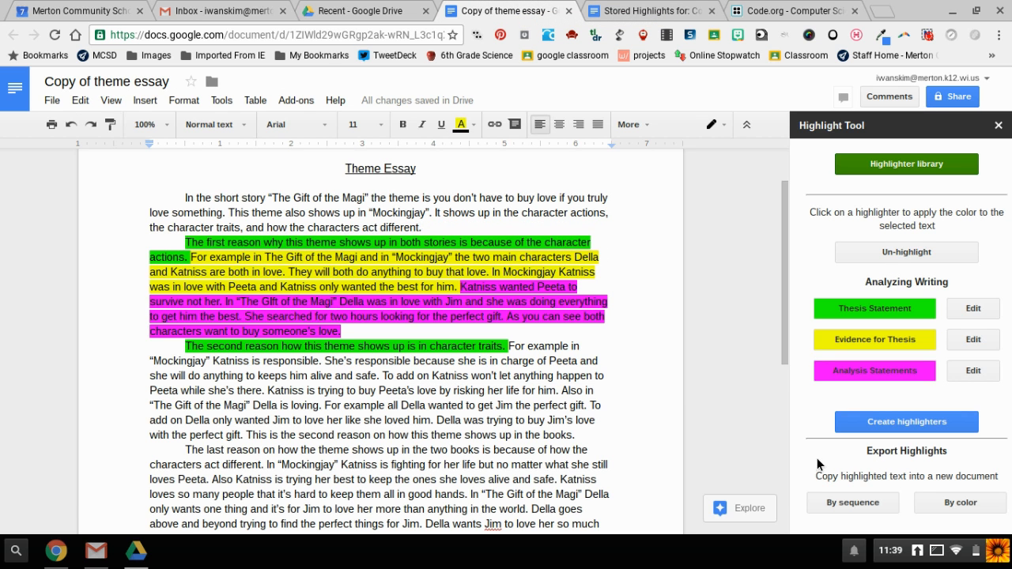
Step: Export the highlights by color to the existing Stored Highlights document, using its copied URL as the destination
left_click(943, 510)
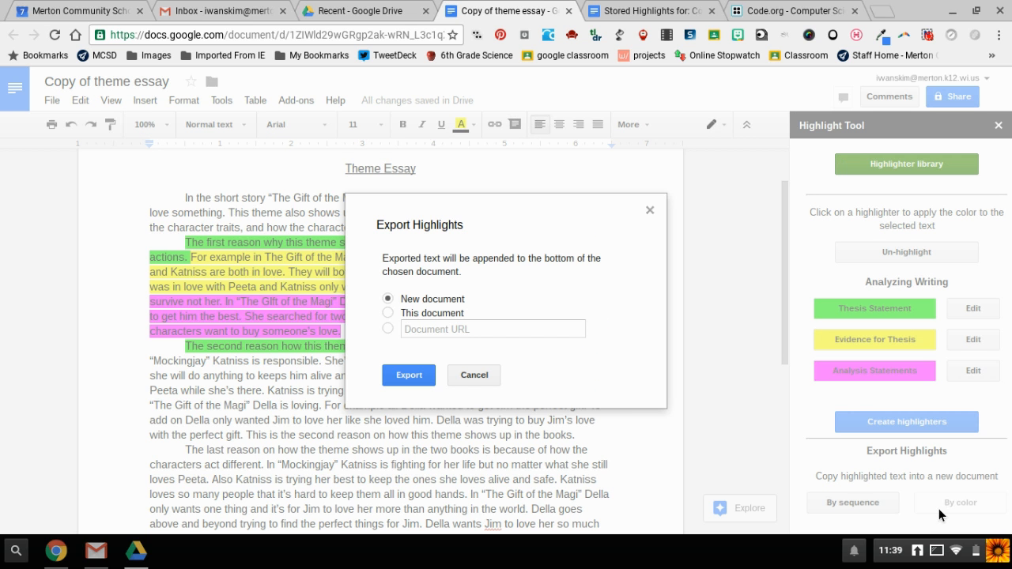
left_click(632, 10)
left_click(392, 35)
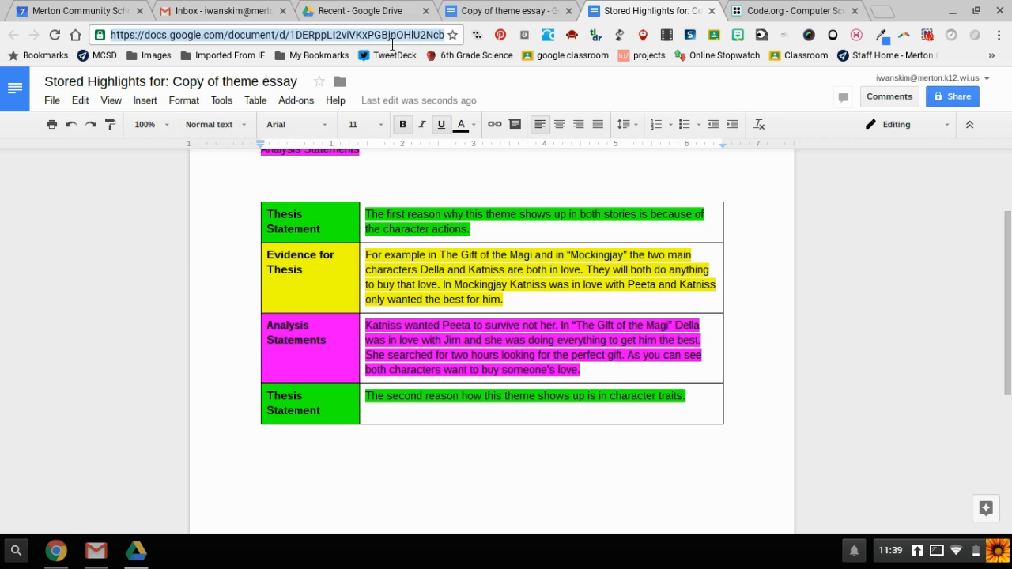
left_click(483, 10)
left_click(489, 338)
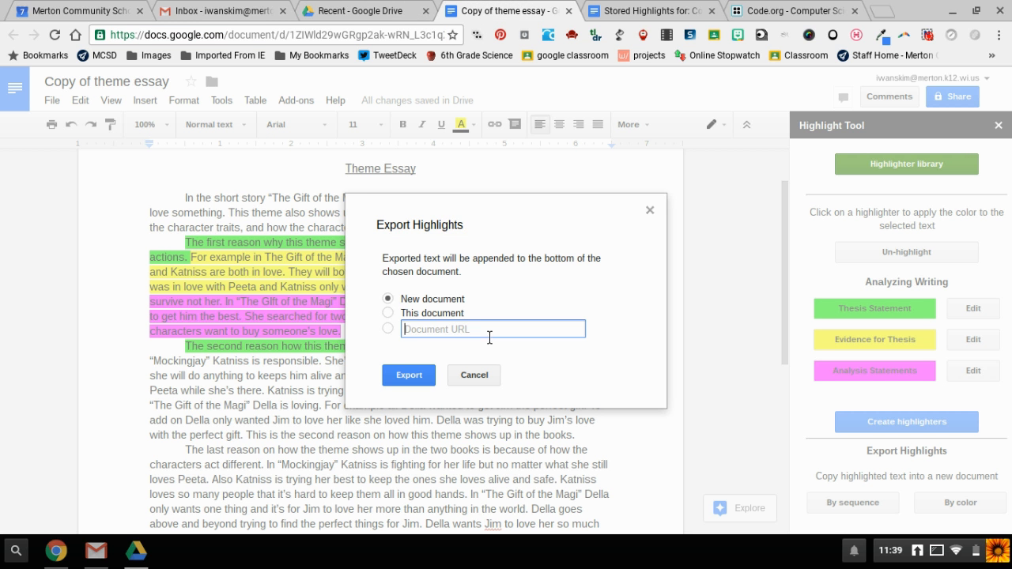
key("ctrl+v")
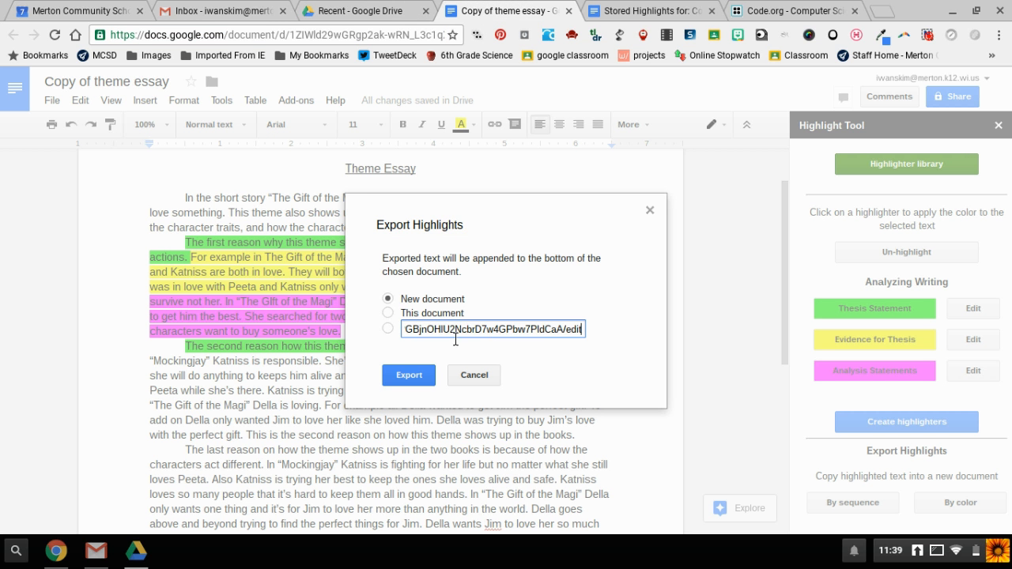
left_click(388, 329)
left_click(408, 375)
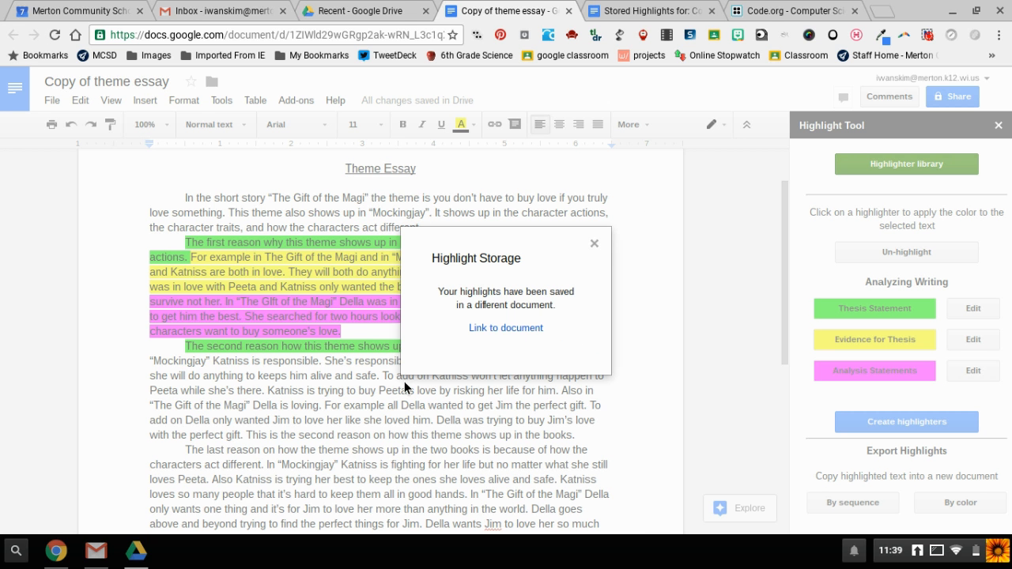
Step: Examine the table grouped by color in the Stored Highlights document, and close both its tabs and the essay's export dialog
left_click(501, 331)
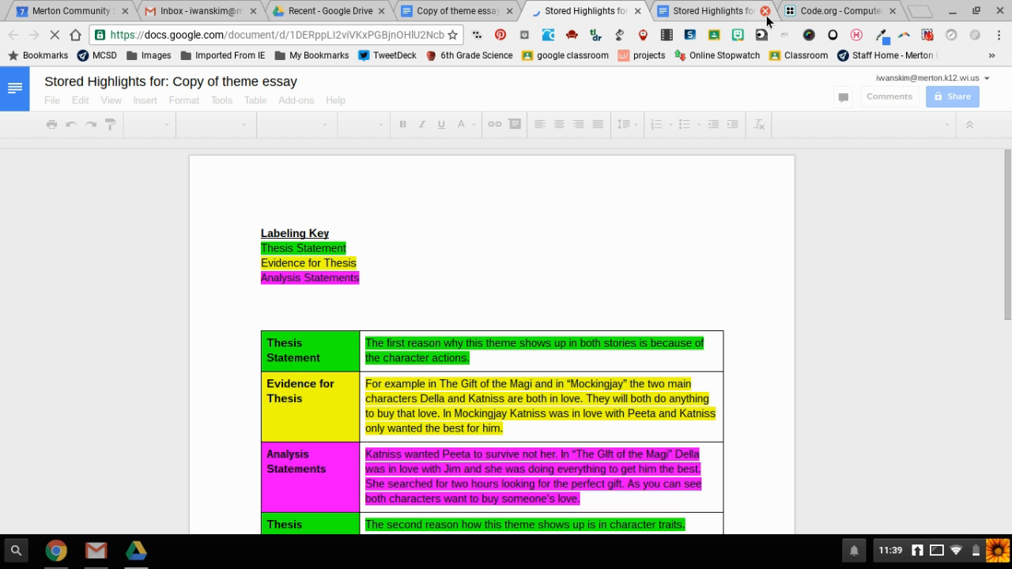
left_click(765, 11)
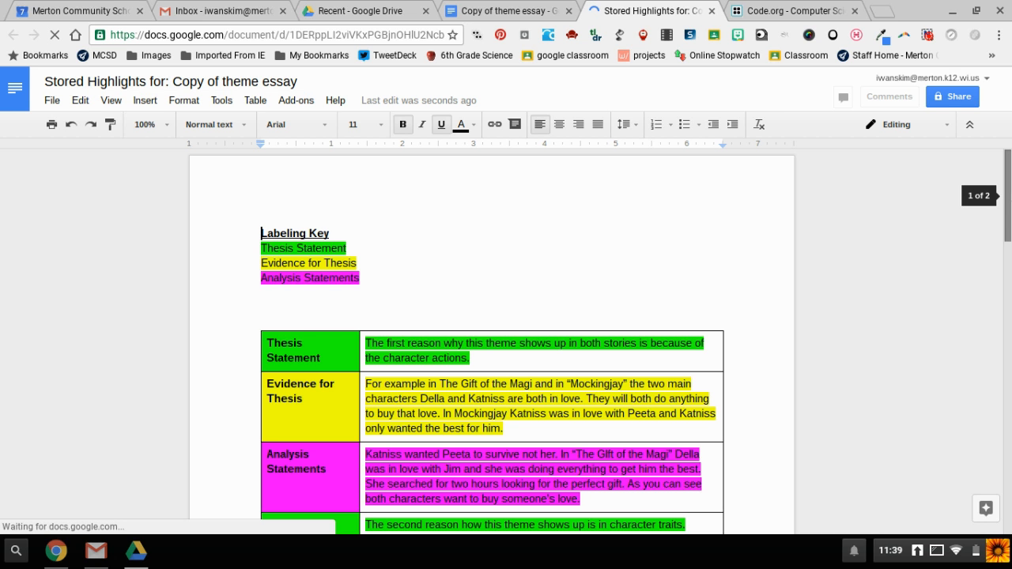
left_click_drag(1008, 195, 1008, 298)
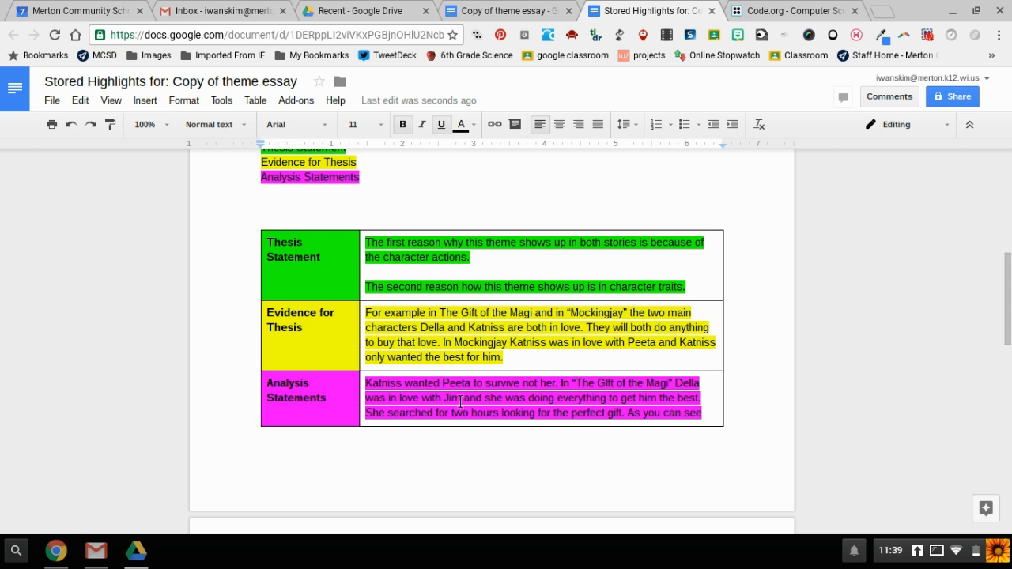
left_click(711, 11)
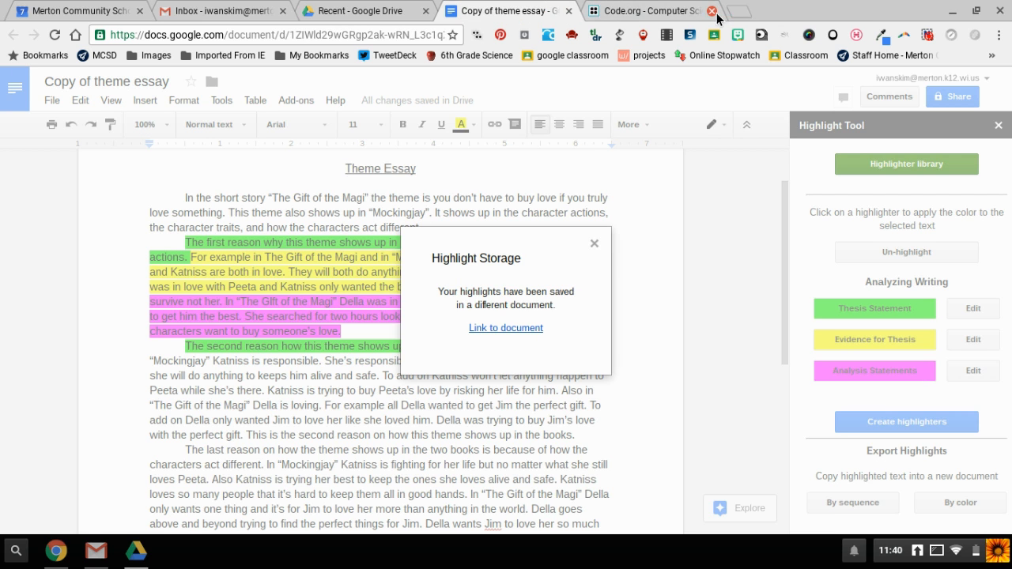
left_click(594, 244)
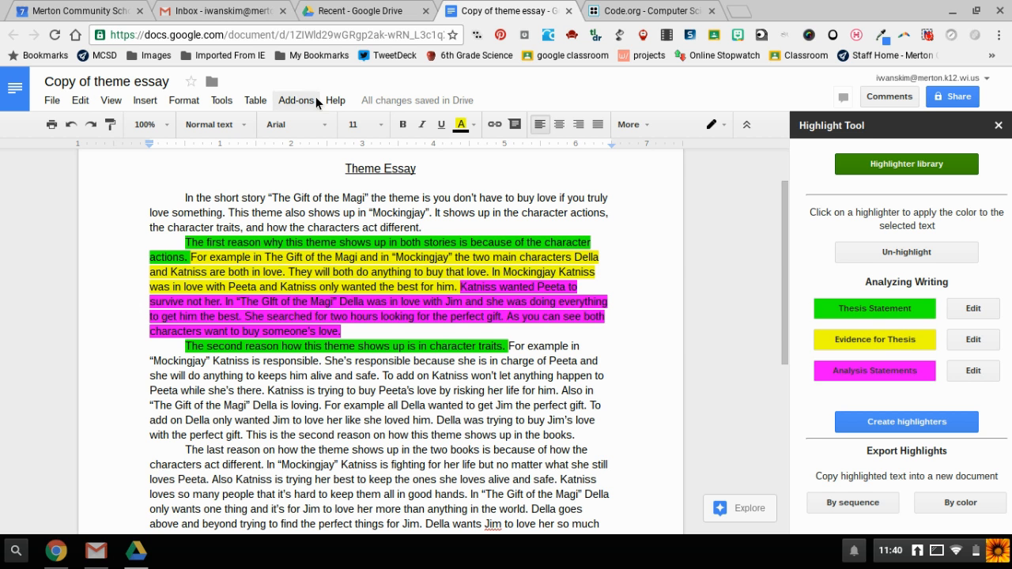
left_click(473, 132)
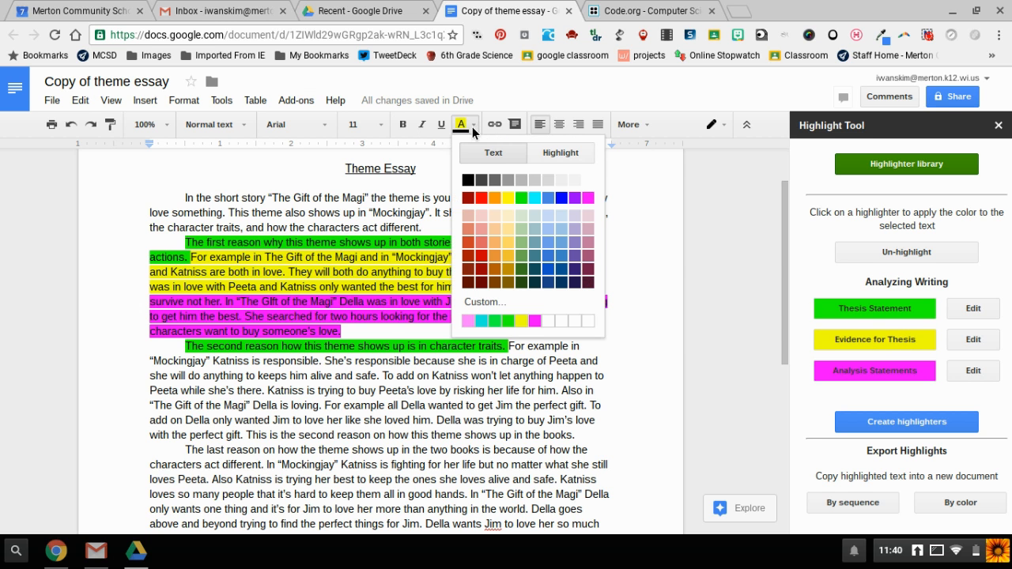
left_click(384, 316)
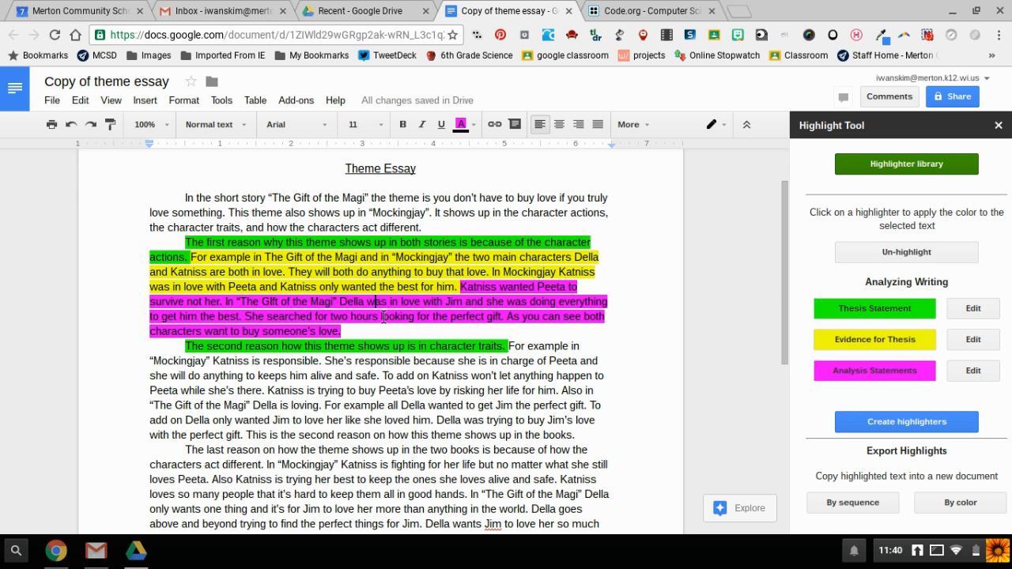